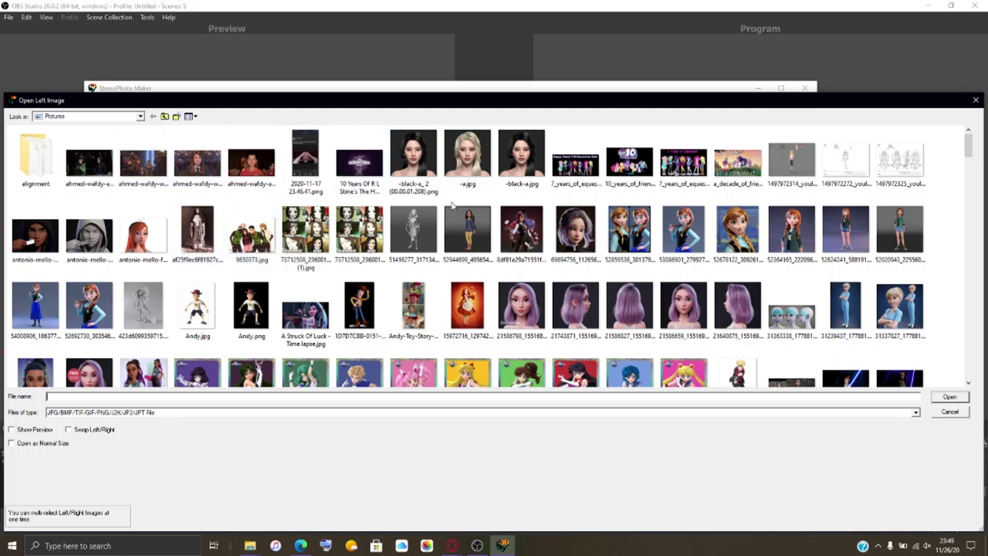
Step: Find Happy Thanksgiving.png in the Pictures folder, open it as the left and right images, and maximize the window
scroll(448, 231, "down", 10)
scroll(448, 216, "down", 5)
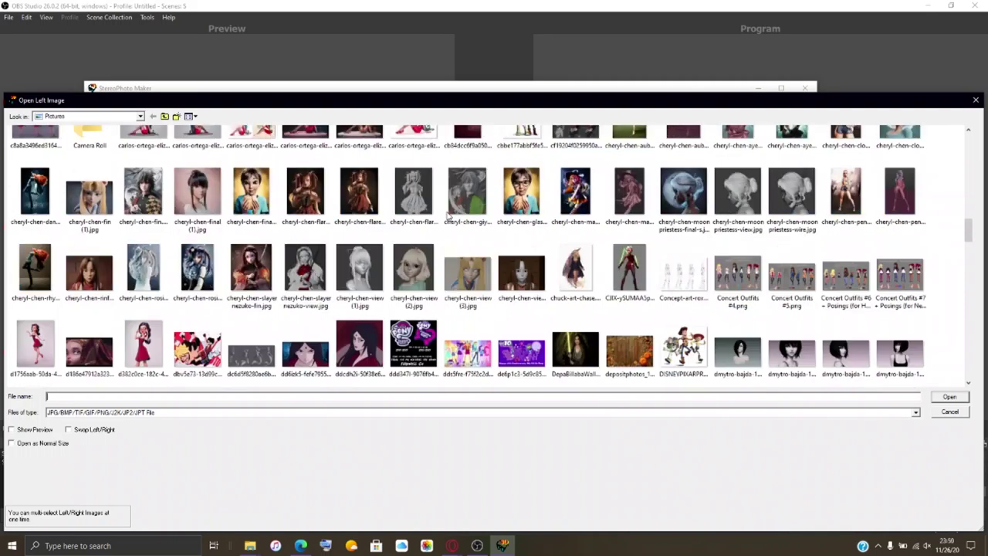
scroll(447, 216, "down", 8)
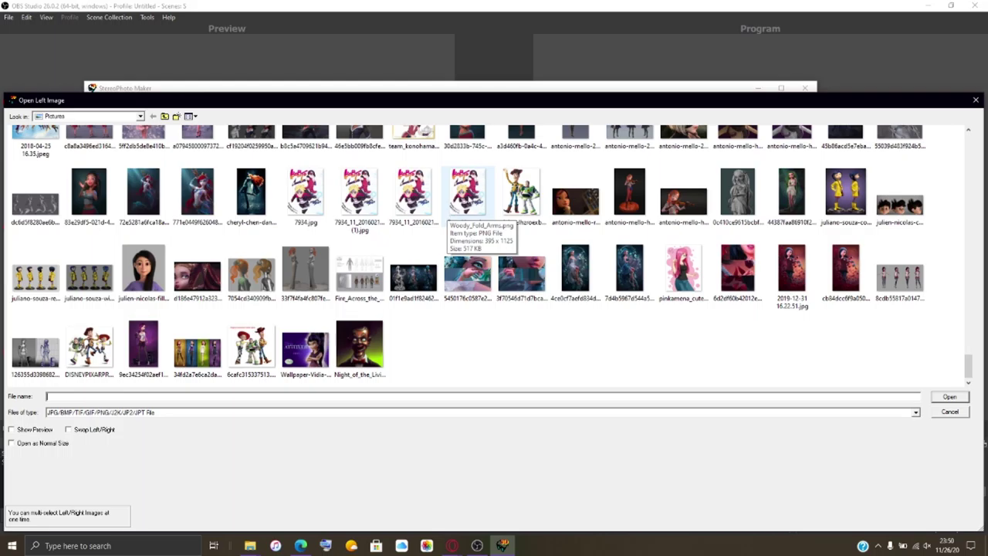
scroll(471, 239, "up", 15)
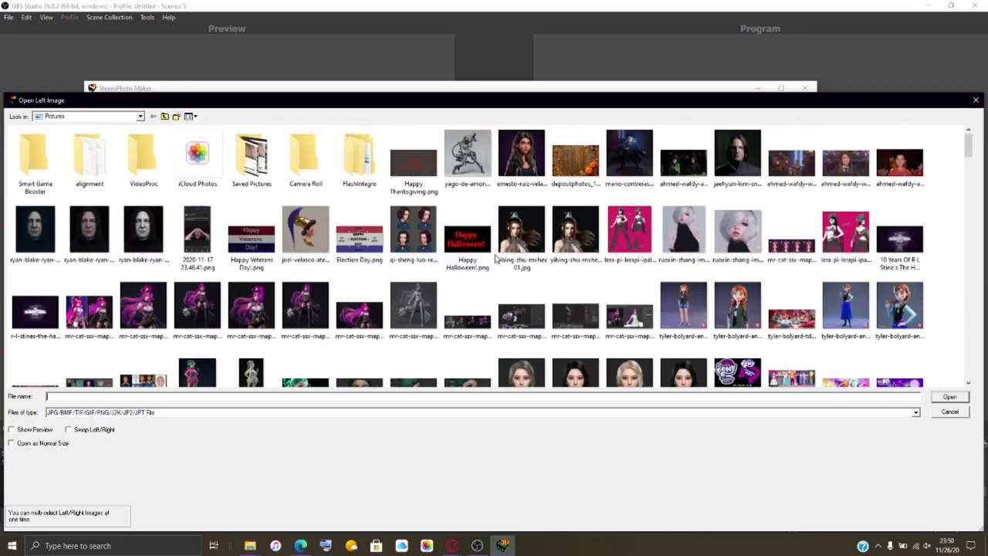
left_click(414, 169)
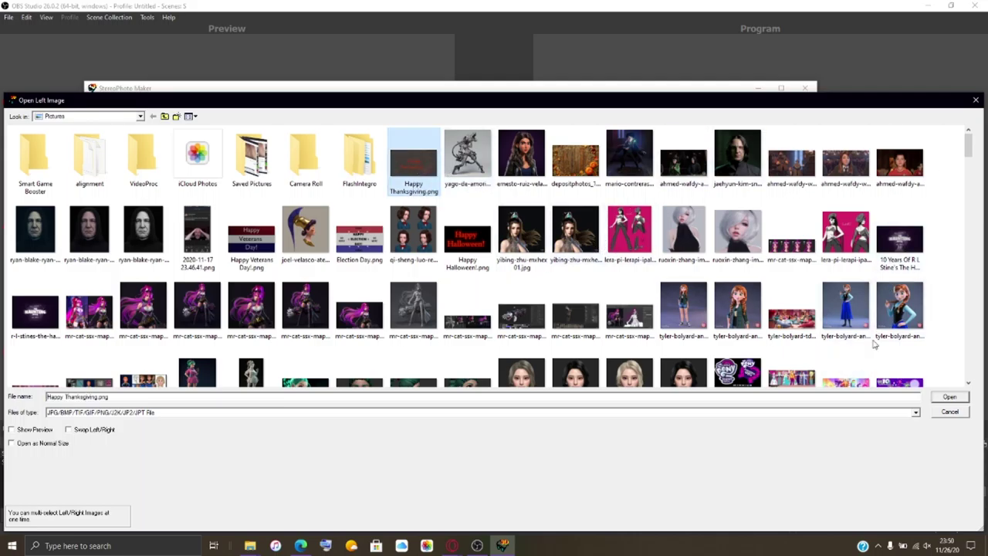
left_click(950, 397)
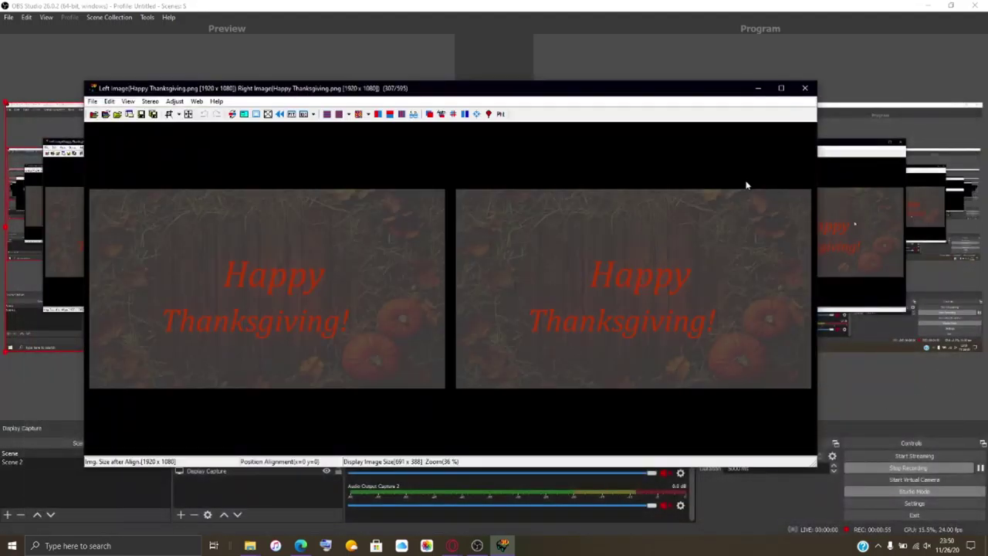
left_click(781, 88)
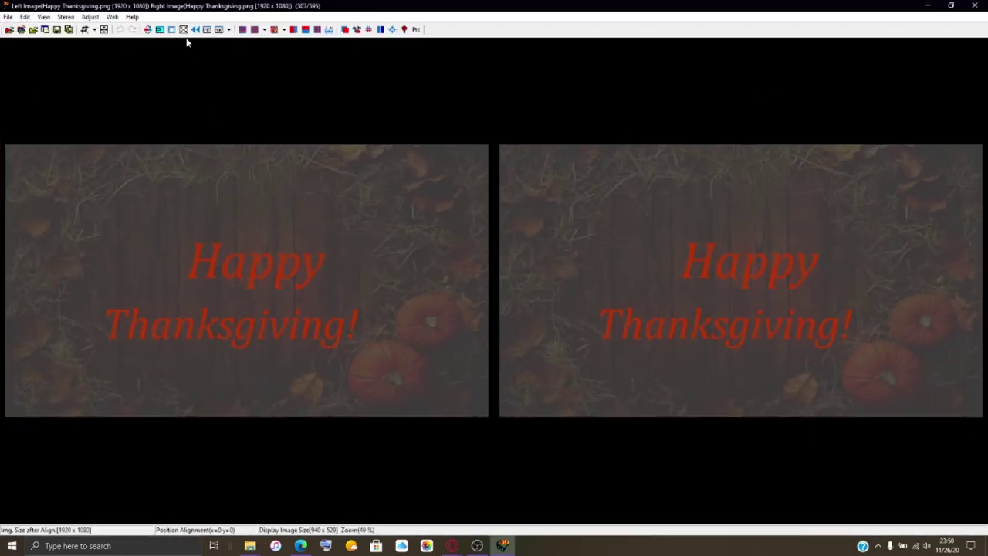
Step: Bring up Easy Adjustment for the Happy Thanksgiving pair and maximize its window
left_click(90, 17)
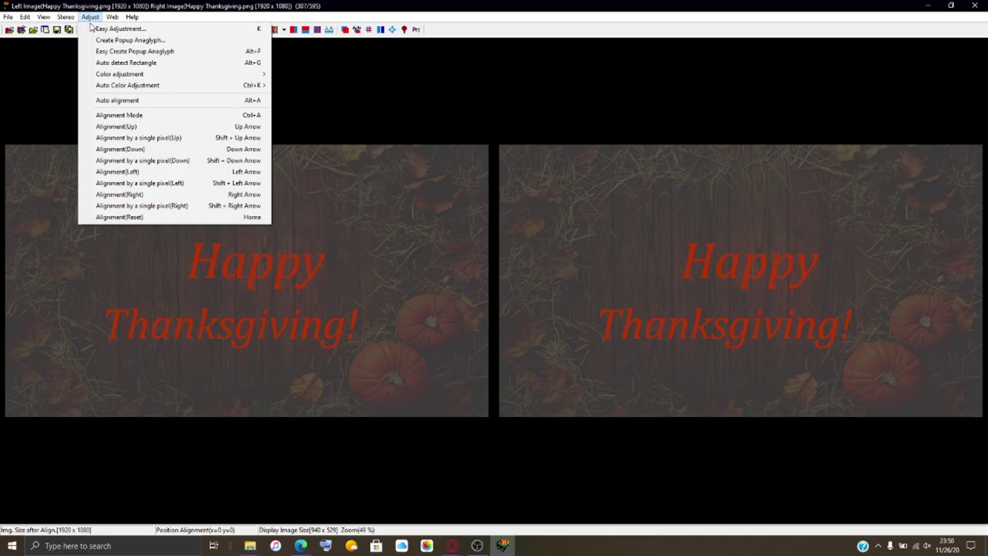
left_click(80, 27)
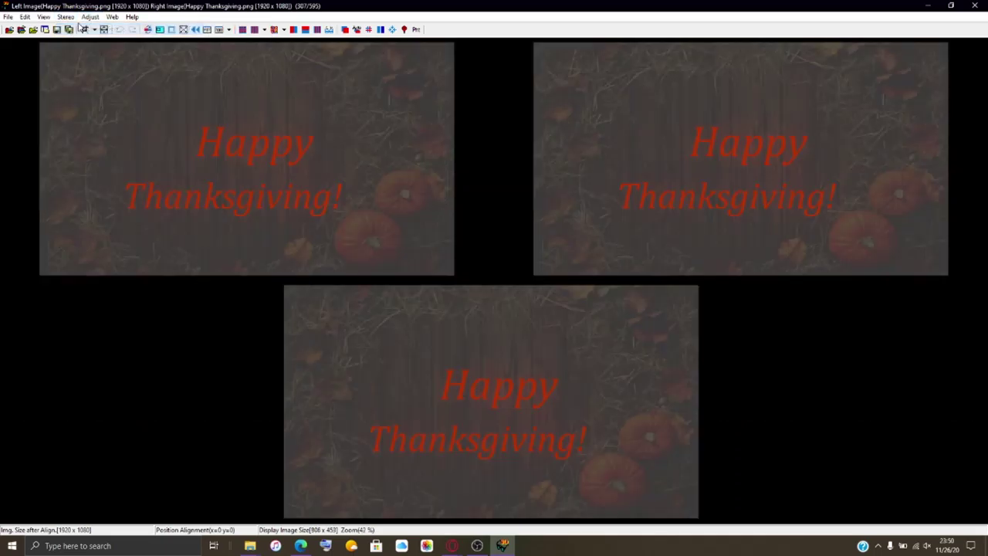
left_click(90, 17)
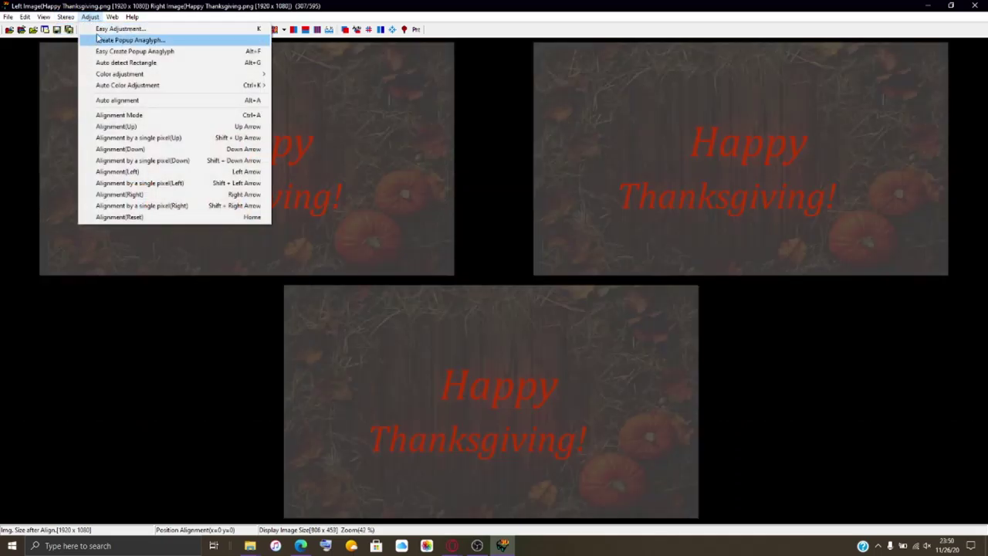
left_click(108, 28)
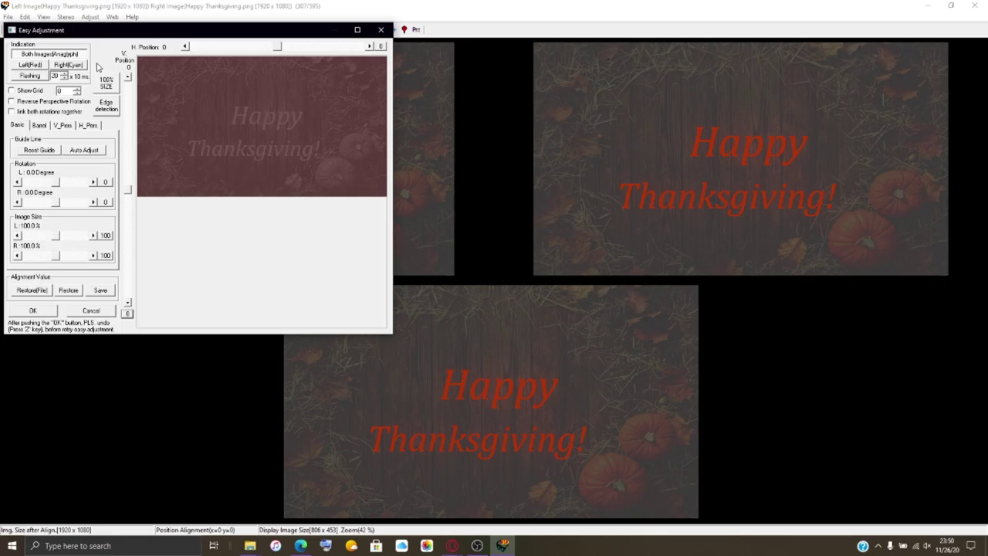
left_click(358, 29)
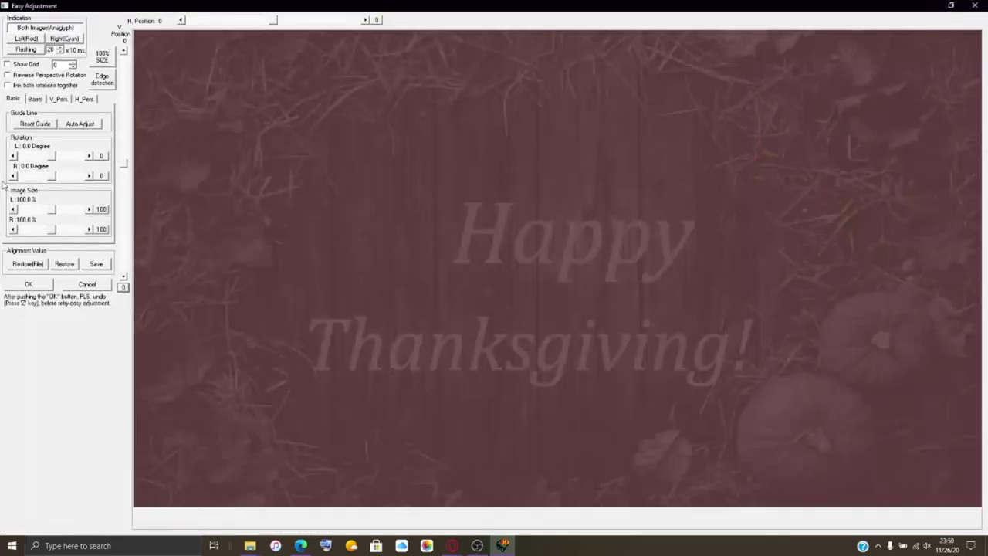
Step: Set the barrel distortion correction to 30.0 for the left image and about 15 for the right, and apply it
left_click(35, 101)
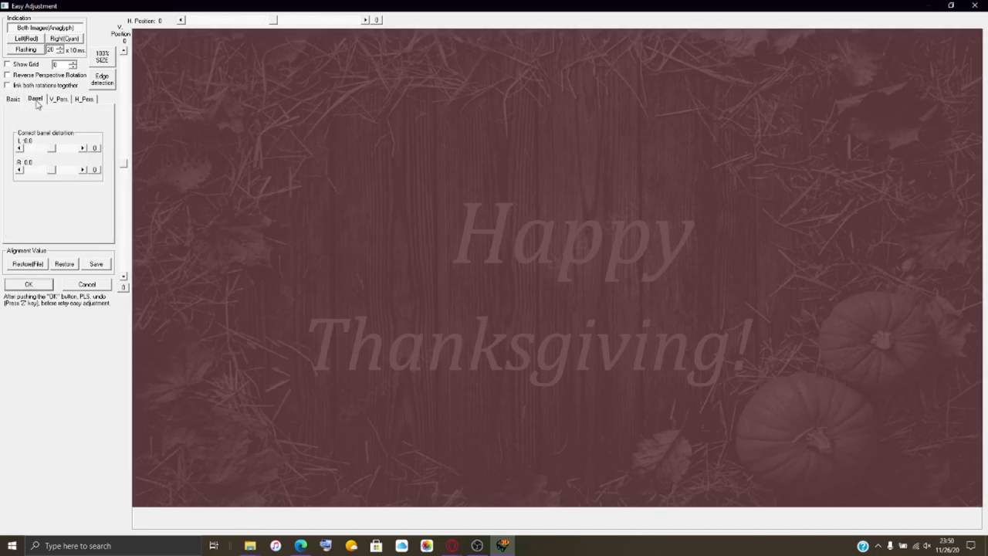
left_click_drag(49, 154, 57, 154)
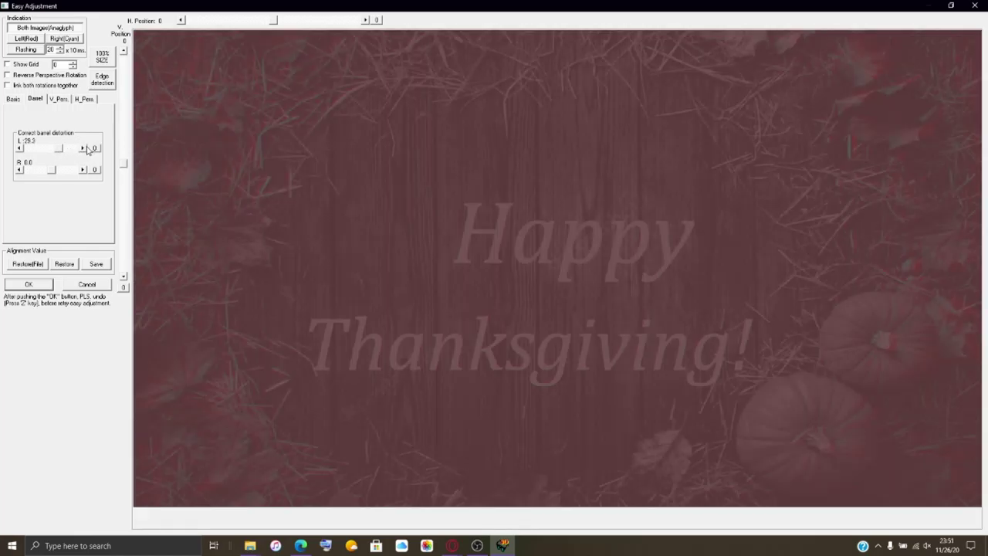
left_click(84, 149)
left_click_drag(52, 174, 54, 175)
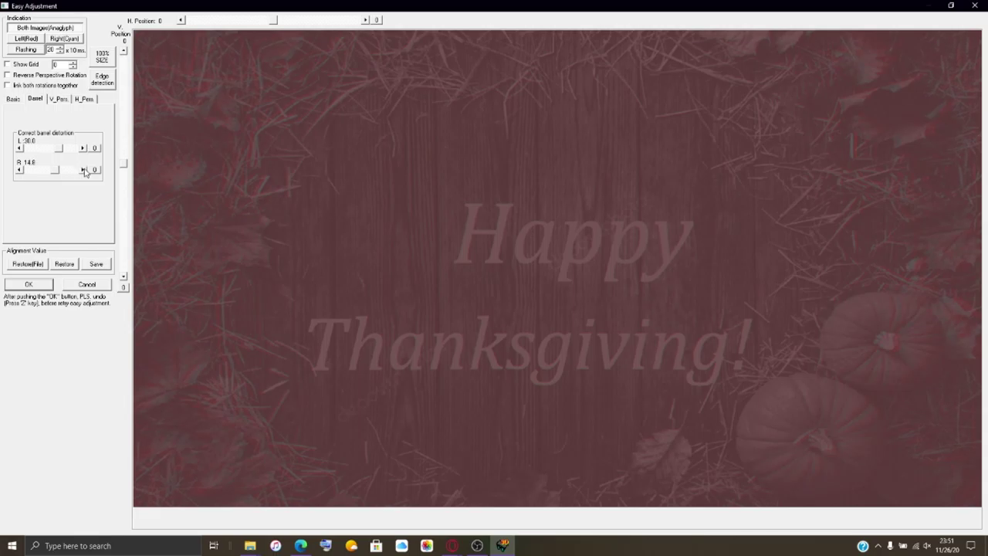
left_click(28, 285)
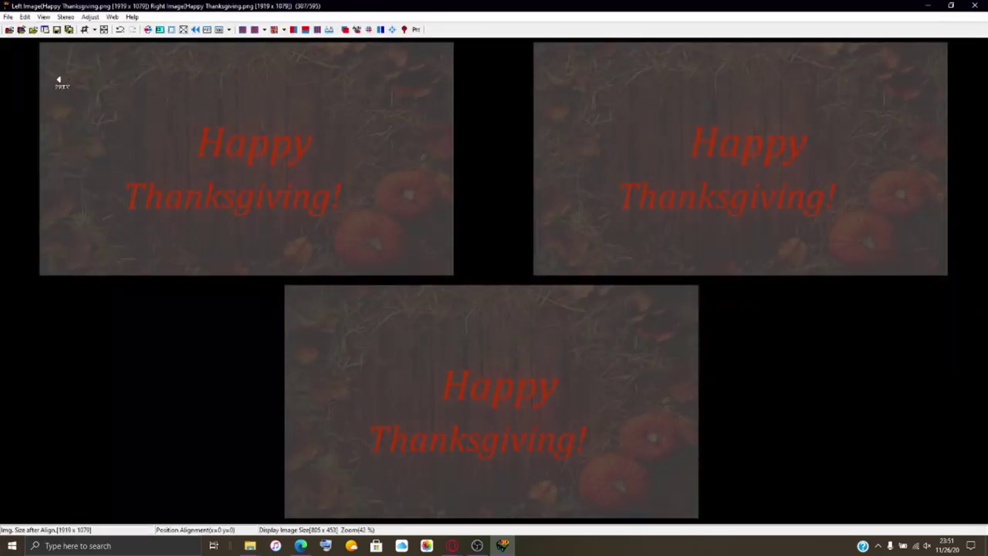
Step: Save the stereo pair as the MPO file HNI_0541.mpo in the 100NIN03 folder
left_click(8, 17)
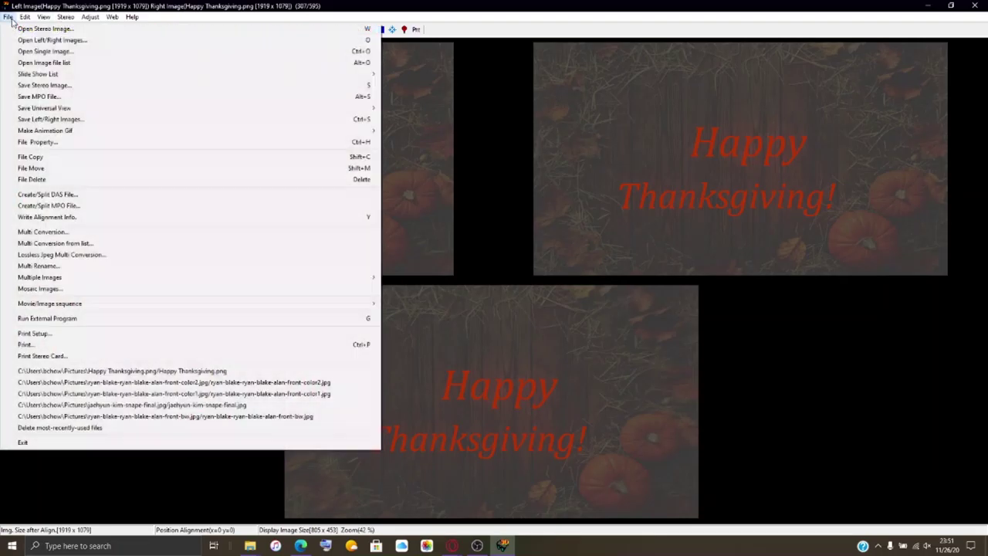
left_click(64, 97)
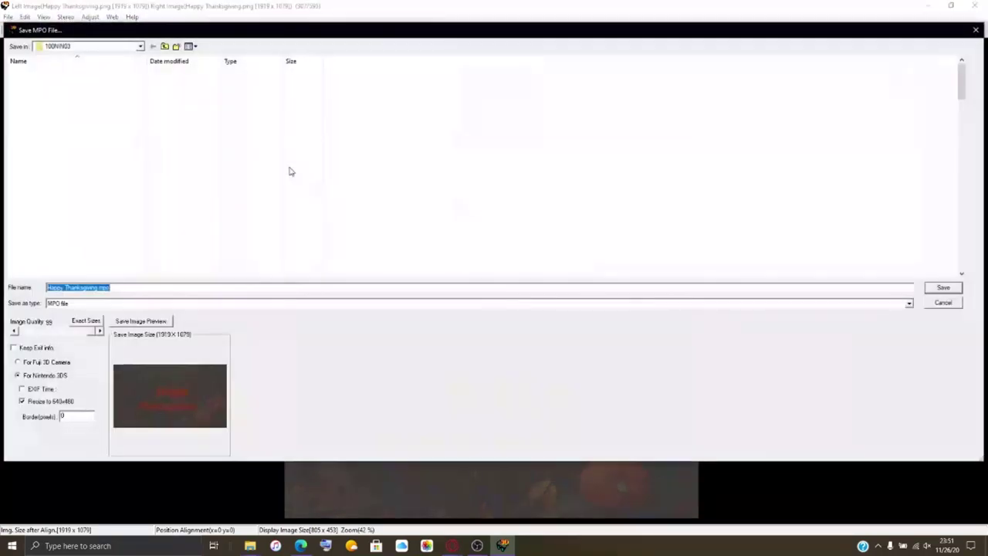
scroll(240, 214, "down", 20)
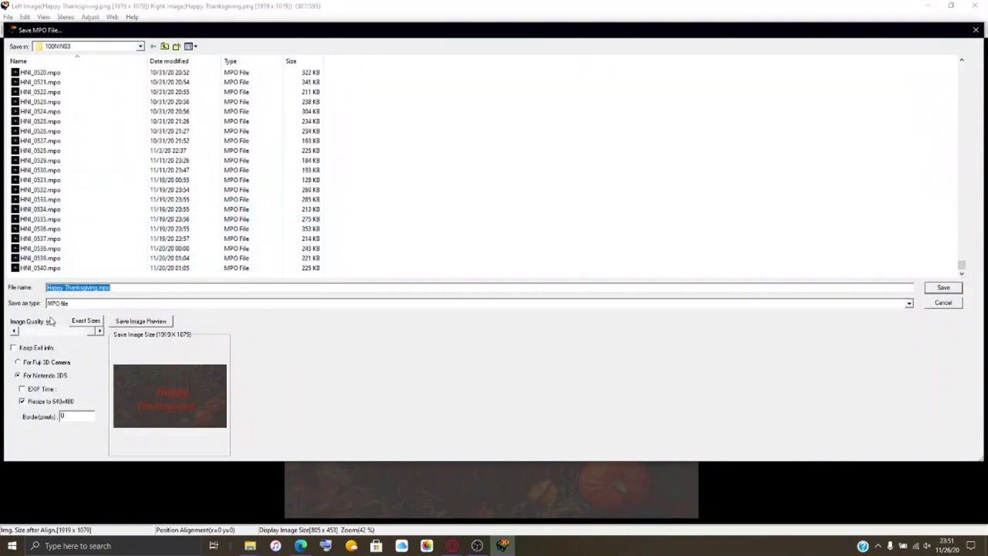
left_click(62, 268)
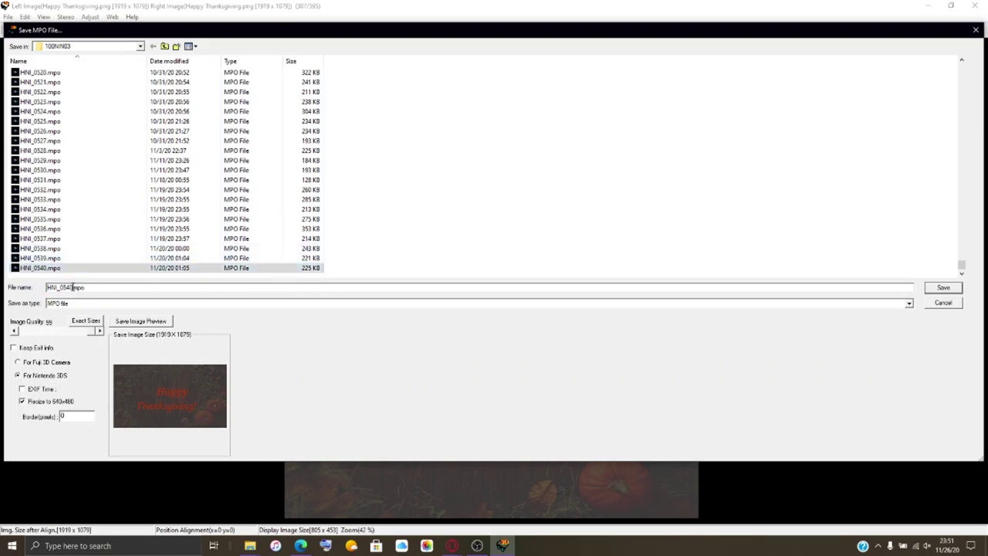
type("1")
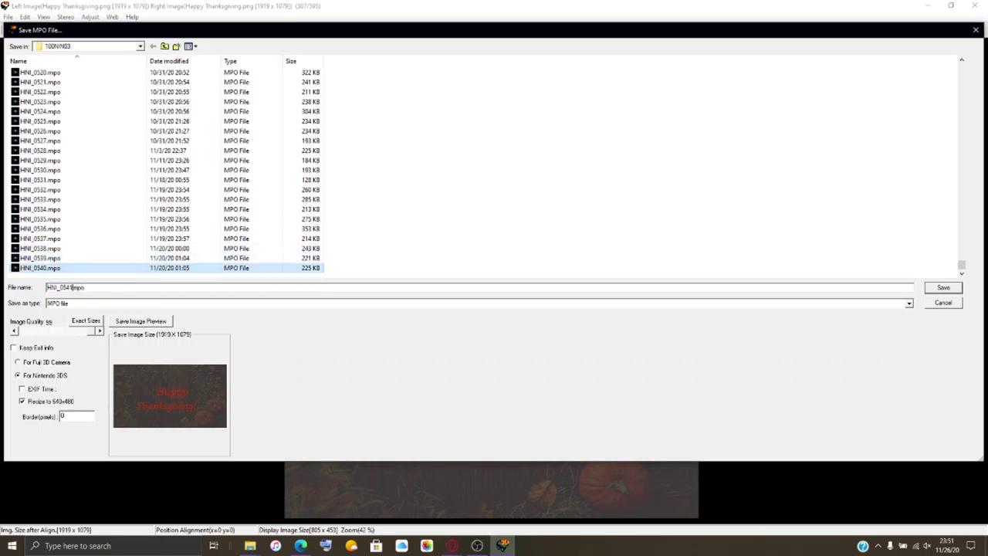
key("Return")
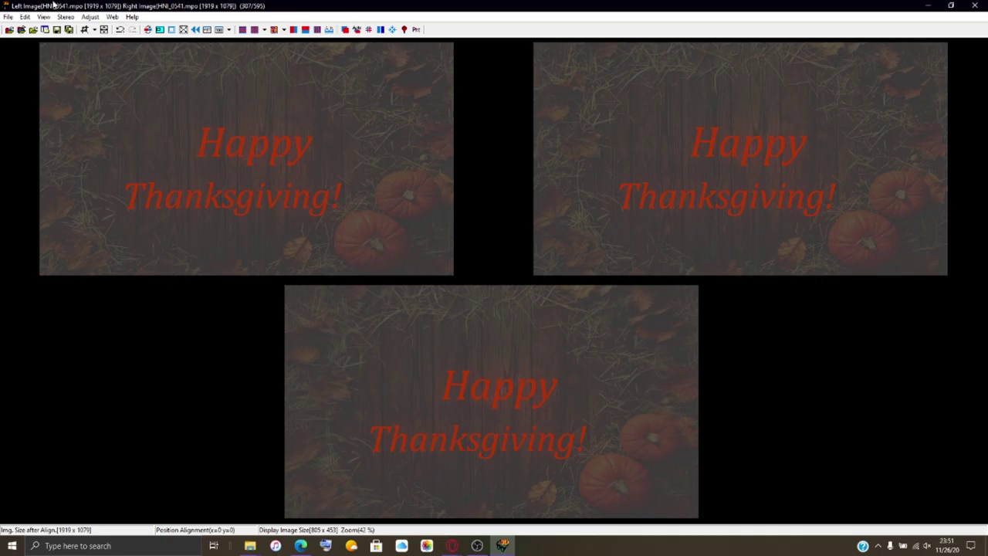
Step: Start opening new left/right images, sort the Pictures folder by name, and look through it for the next picture
left_click(21, 30)
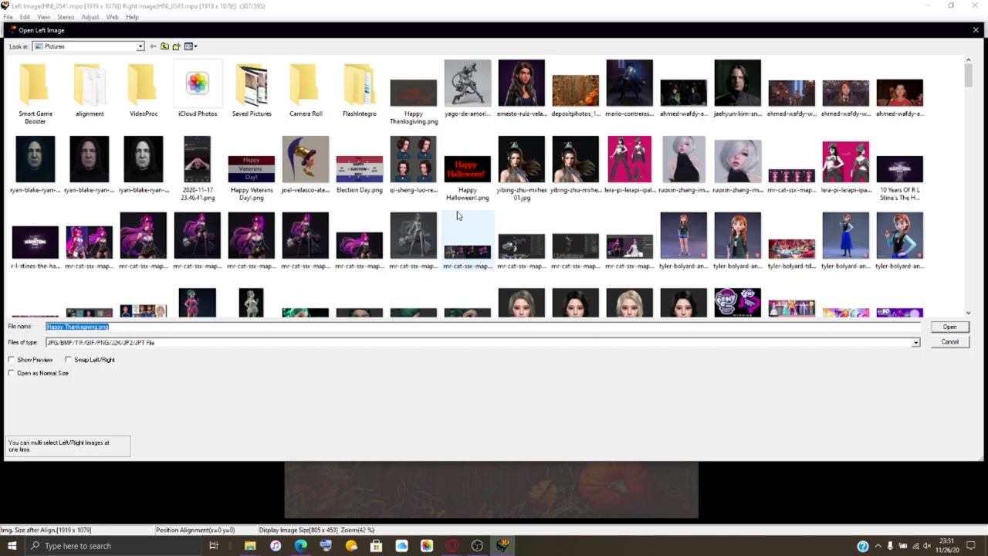
scroll(457, 215, "down", 5)
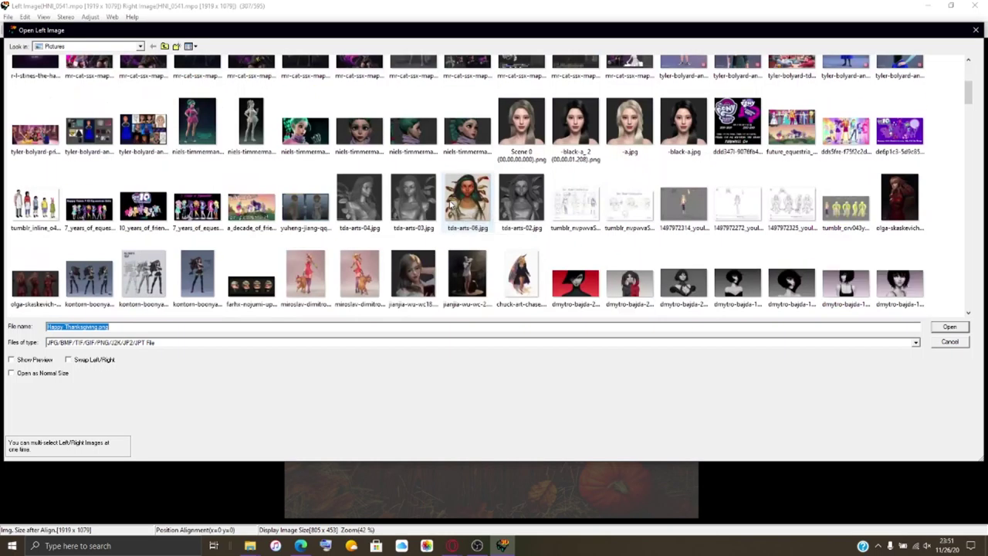
scroll(450, 204, "up", 5)
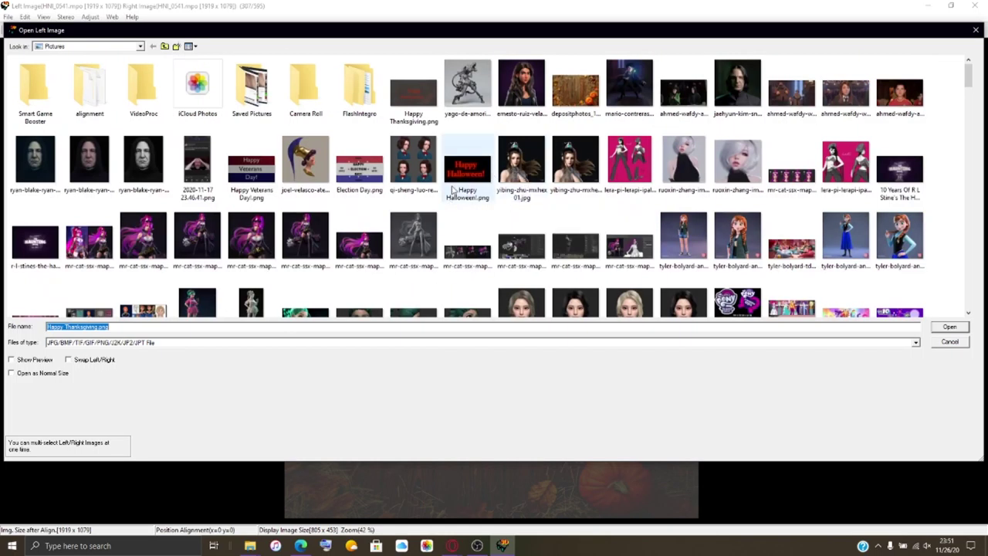
left_click(441, 220)
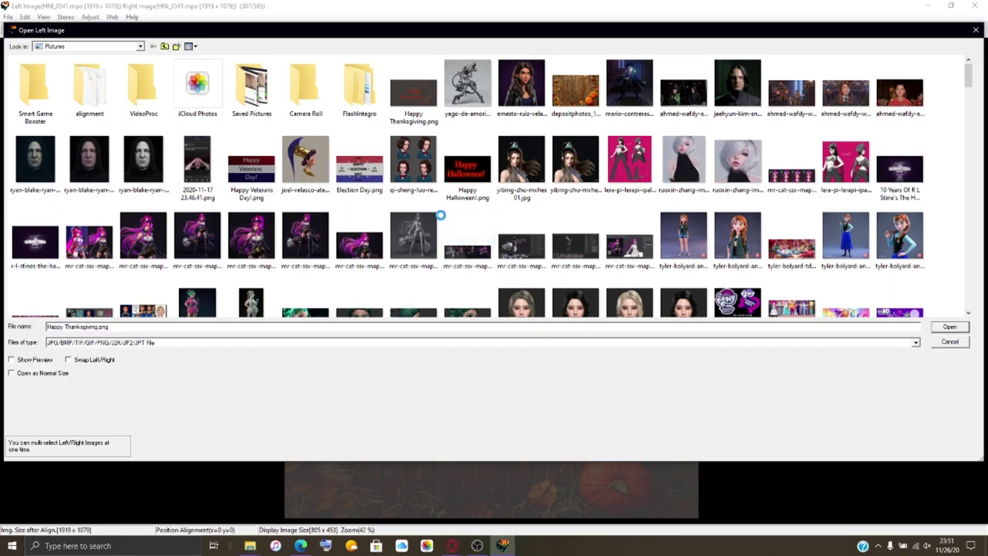
right_click(441, 220)
mouse_move(494, 233)
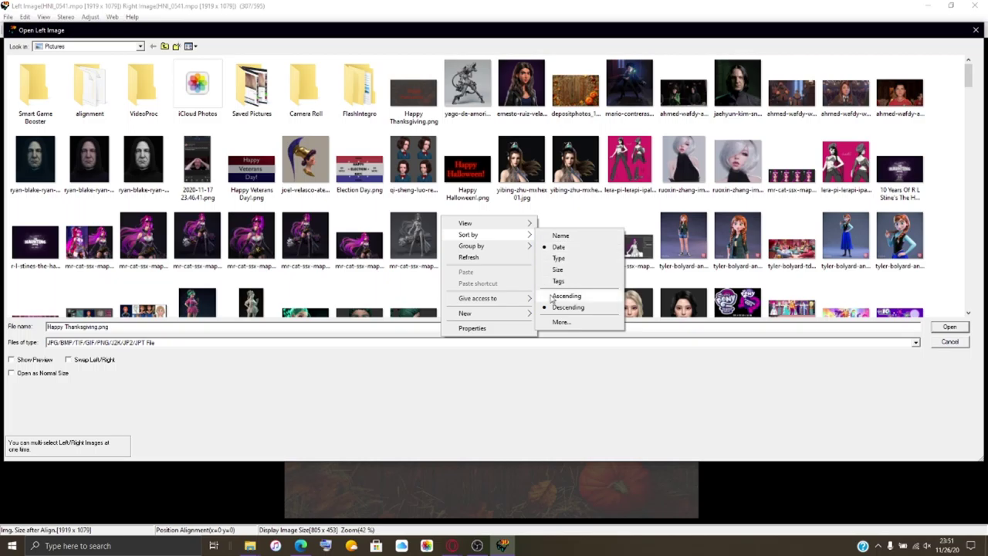
left_click(562, 235)
scroll(531, 216, "down", 20)
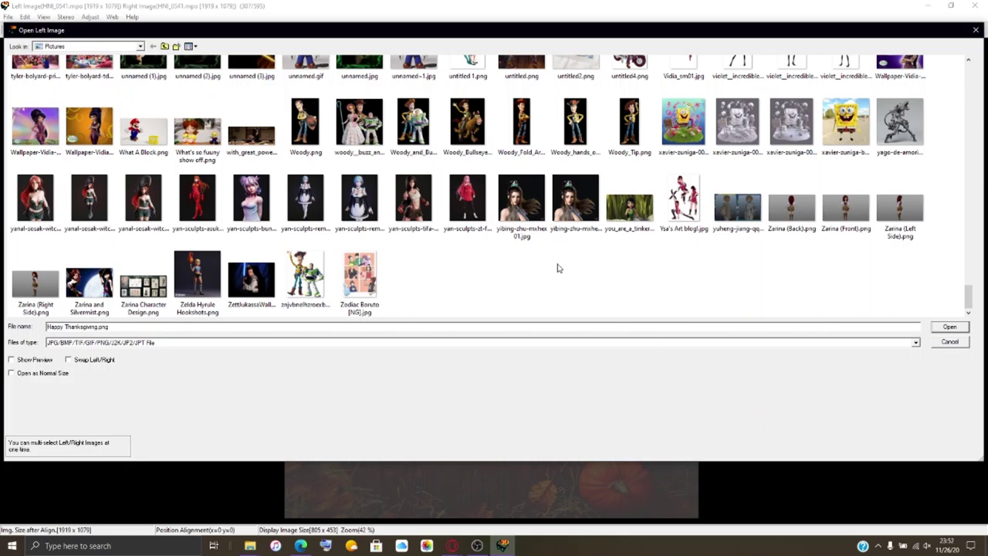
scroll(559, 268, "up", 20)
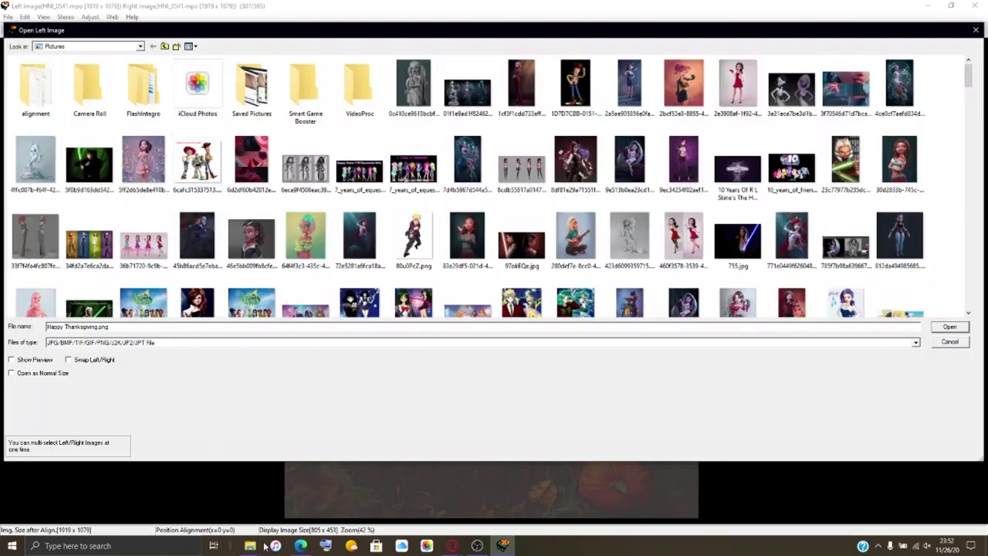
Step: Switch to File Explorer and move the three Jinx images (4k, insta and clay) from Downloads to Pictures
mouse_move(255, 546)
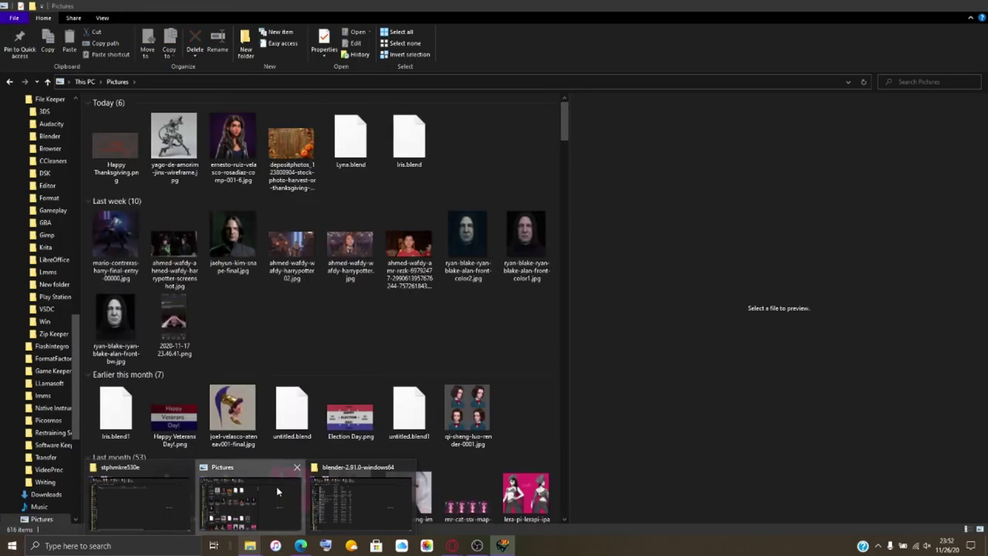
left_click(276, 487)
scroll(31, 252, "up", 10)
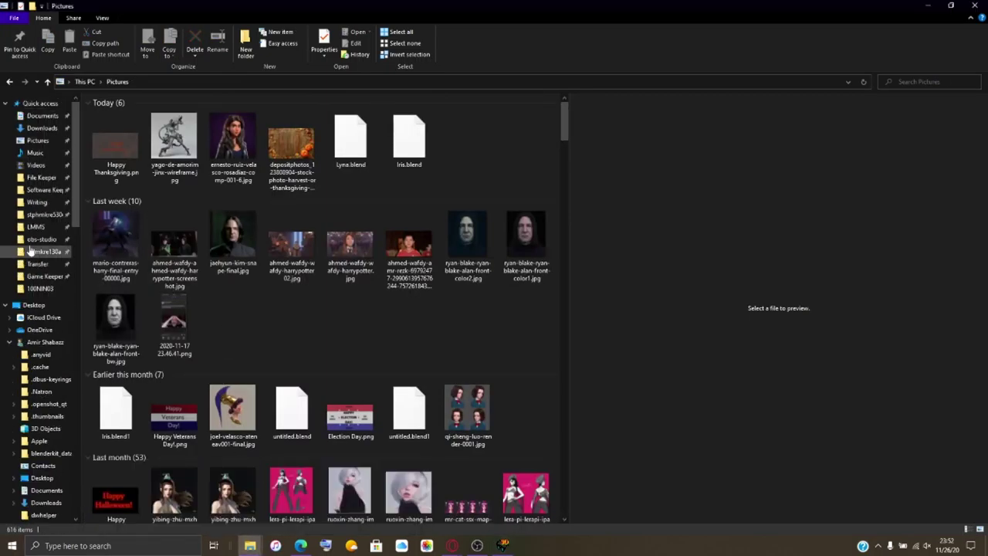
left_click(43, 128)
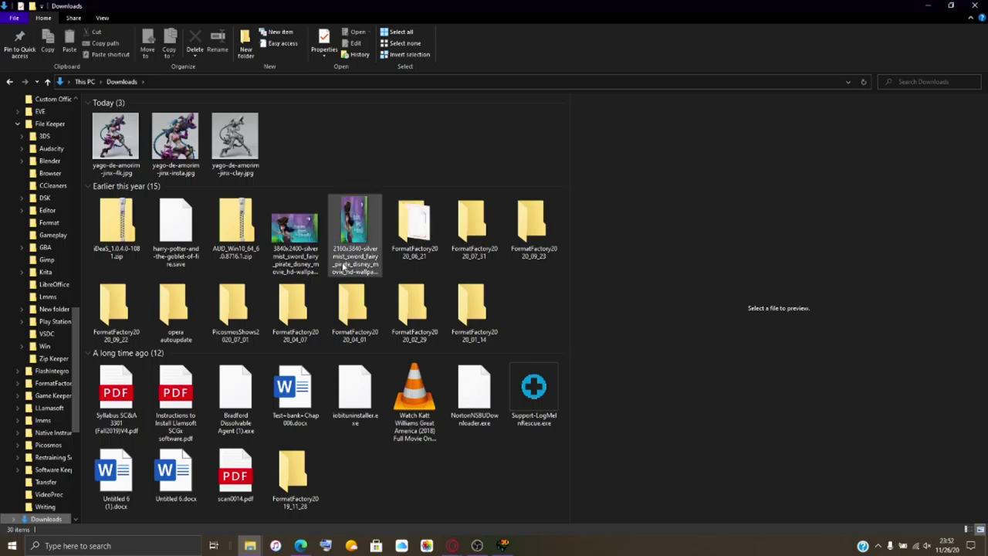
left_click_drag(371, 128, 95, 164)
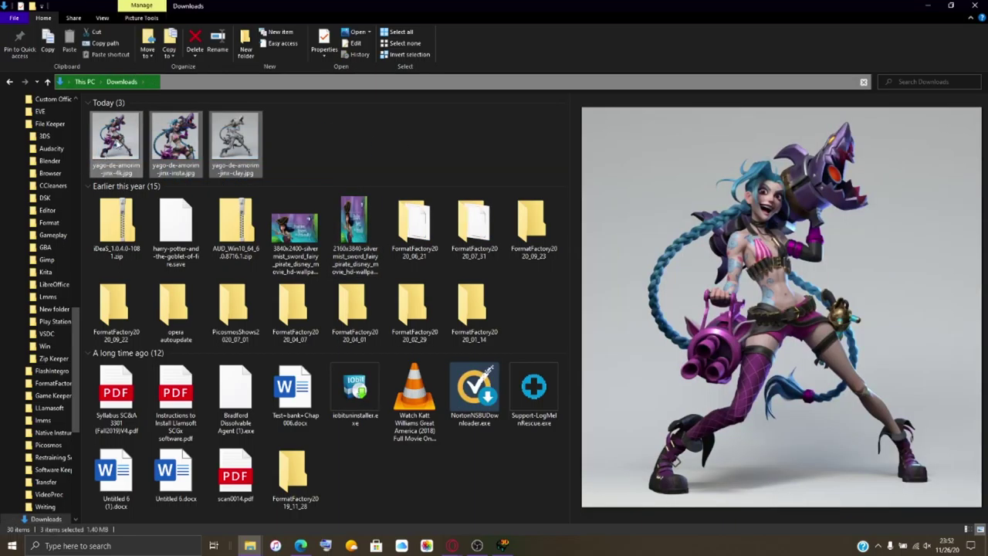
left_click(94, 31)
scroll(28, 238, "up", 5)
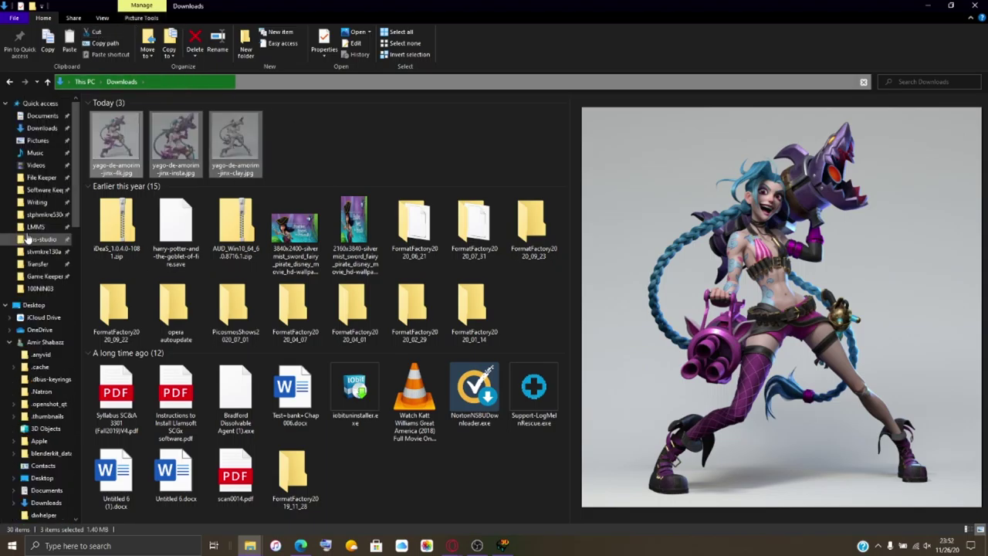
left_click(60, 142)
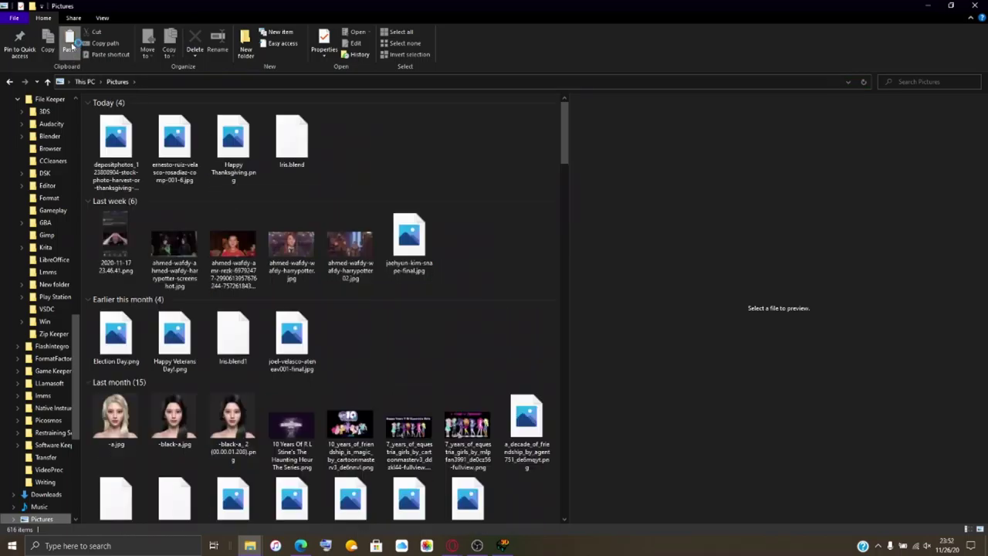
left_click(69, 44)
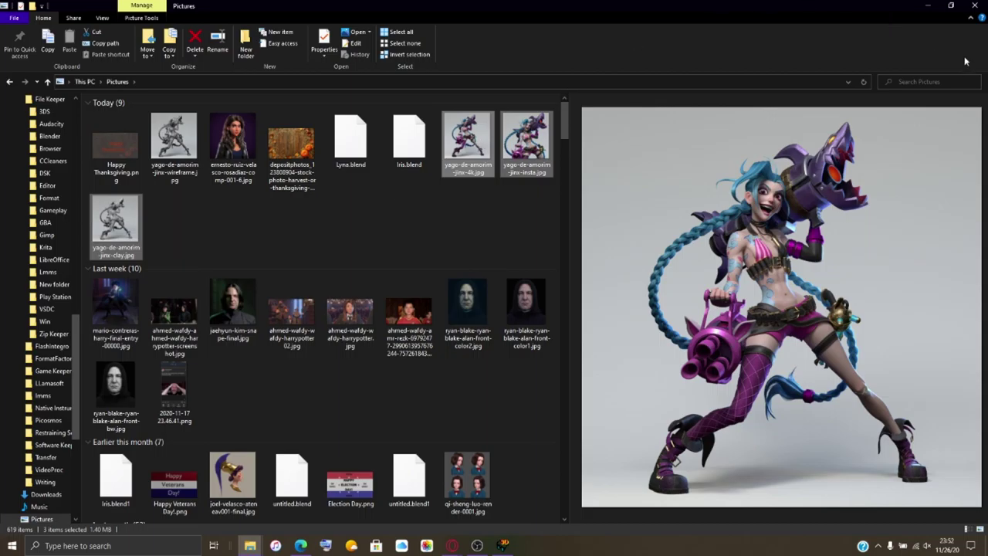
Step: Refresh the Pictures folder, switch back to StereoPhoto Maker, and sort the pictures in the left-image selection by date
left_click(863, 81)
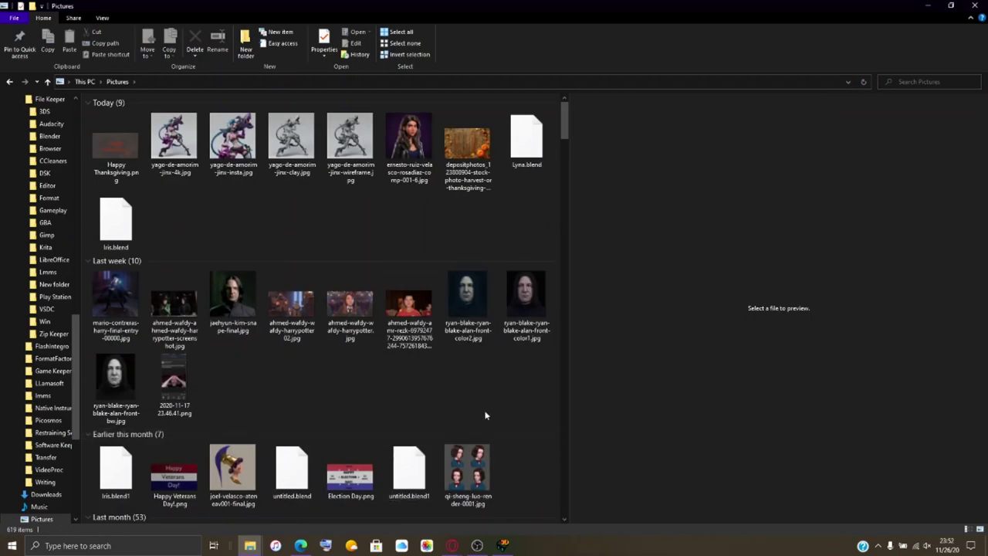
mouse_move(502, 545)
left_click(494, 494)
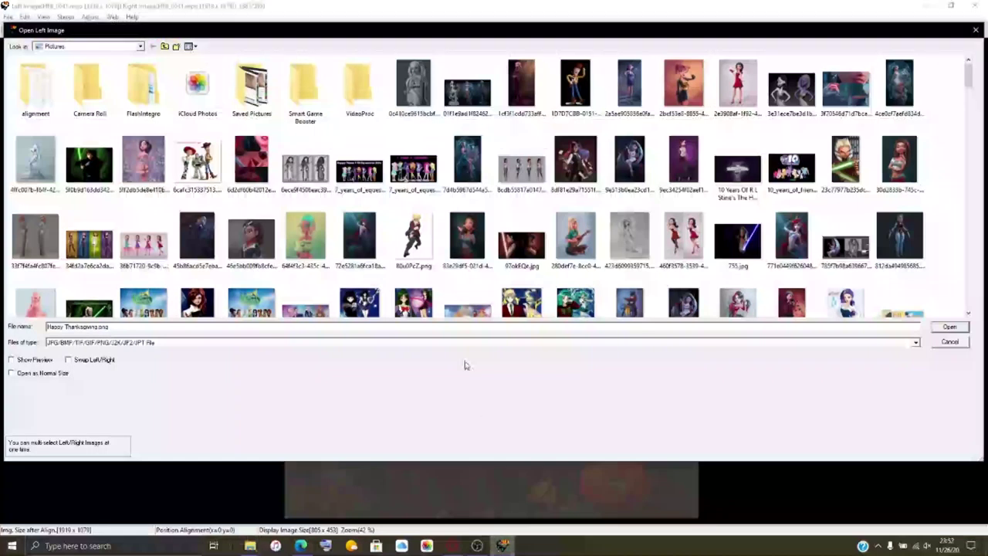
right_click(953, 124)
mouse_move(947, 138)
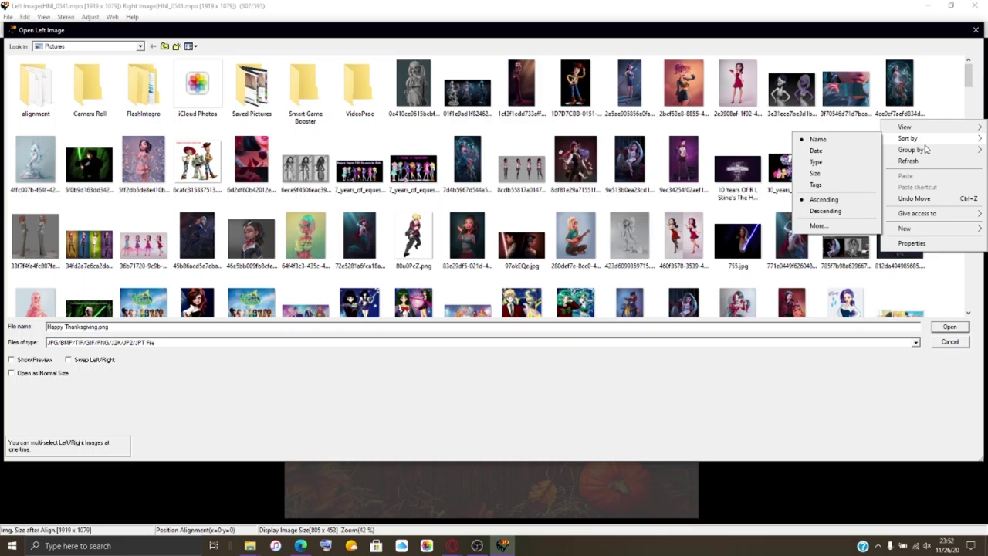
left_click(859, 154)
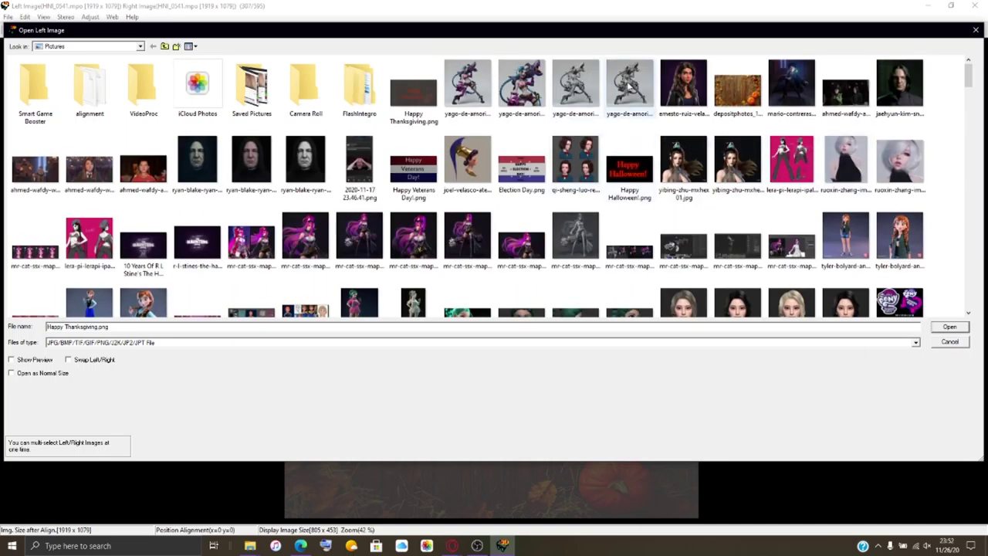
Step: Open the Jinx wireframe picture as both the left and the right image
left_click(629, 85)
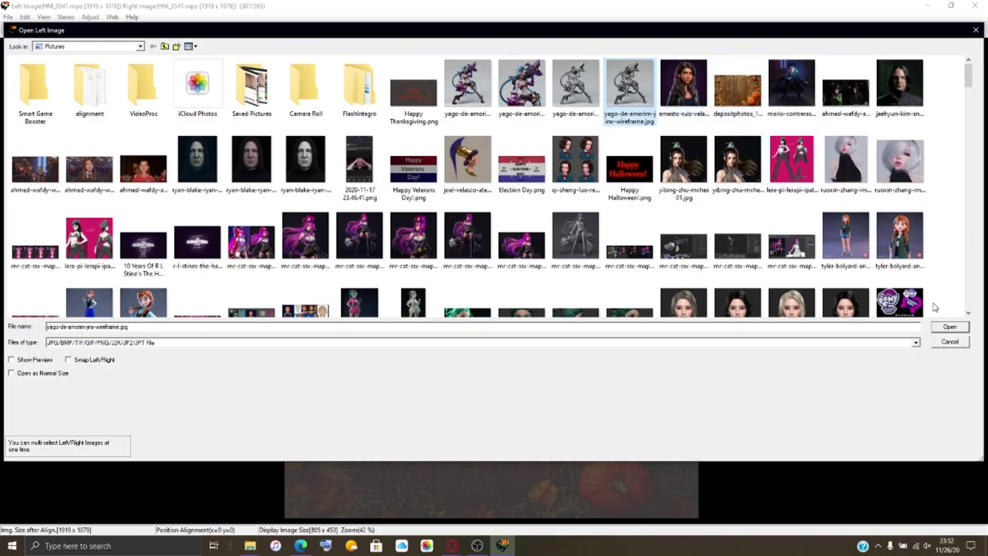
left_click(949, 327)
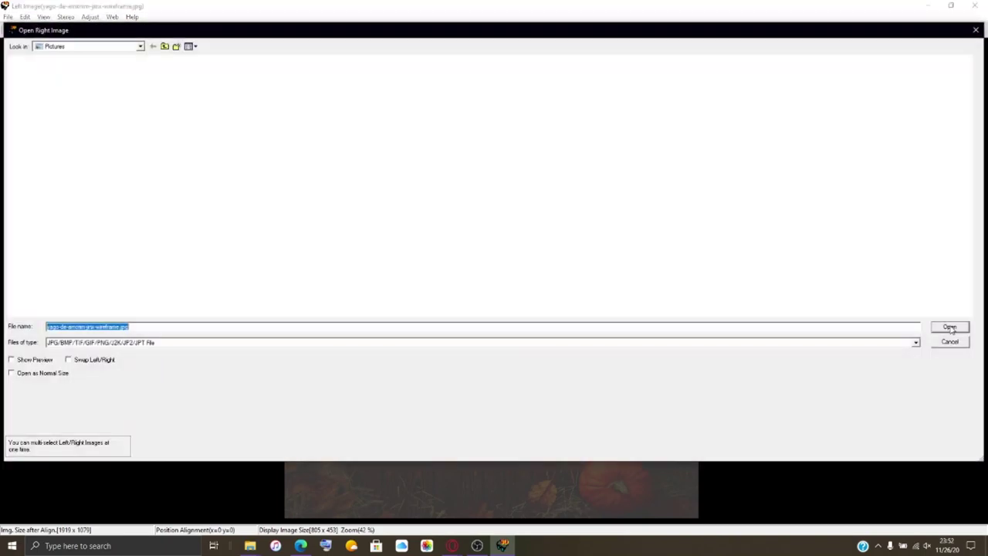
left_click(949, 326)
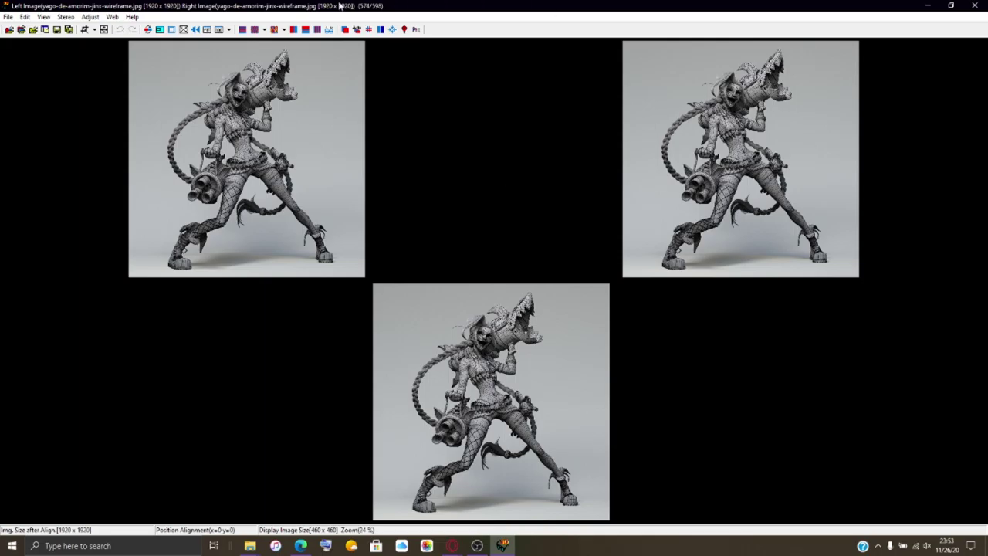
Step: Use Easy Adjustment to set the wireframe pair's barrel distortion correction to -30.0 for the left image and about -15 for the right
left_click(89, 16)
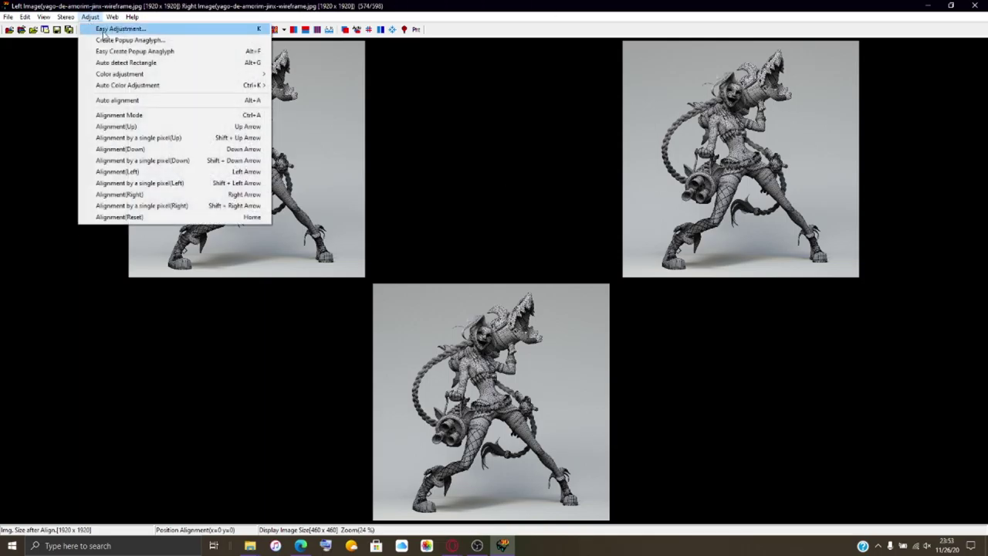
left_click(115, 29)
left_click(357, 29)
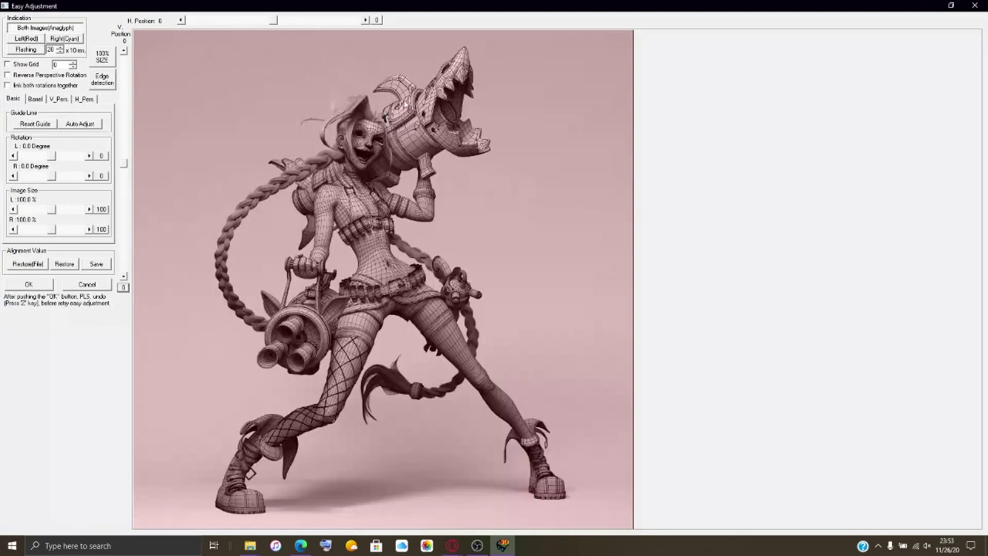
left_click(36, 100)
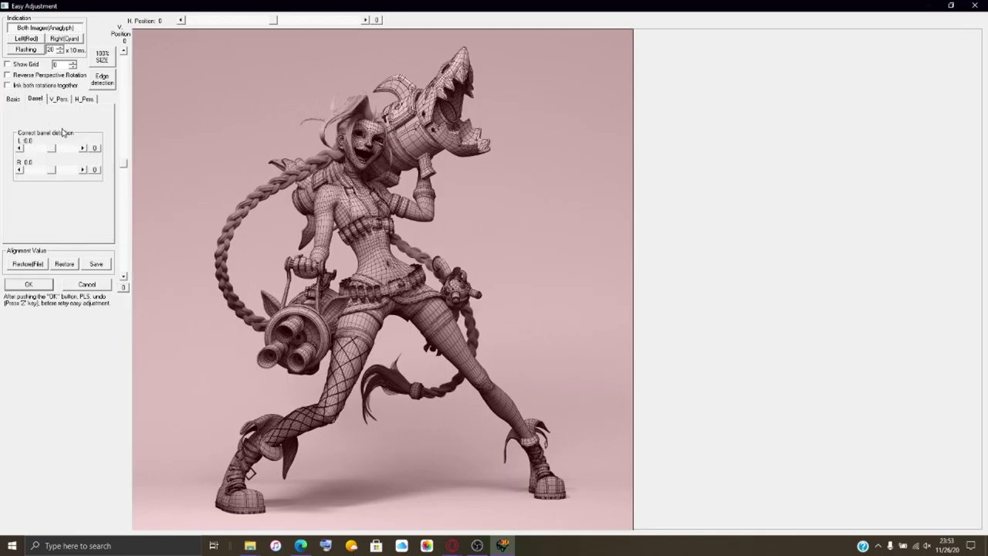
left_click_drag(52, 149, 43, 152)
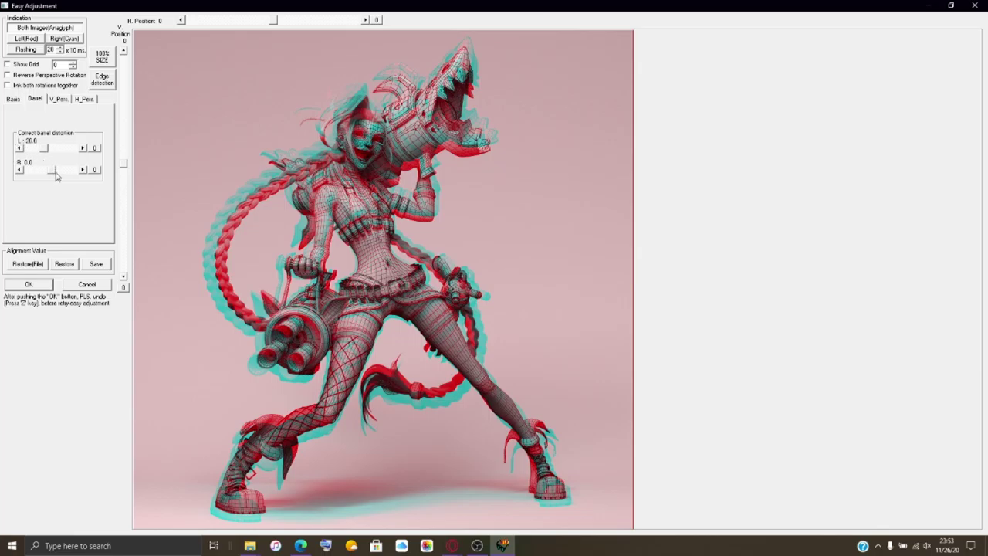
left_click_drag(51, 174, 47, 173)
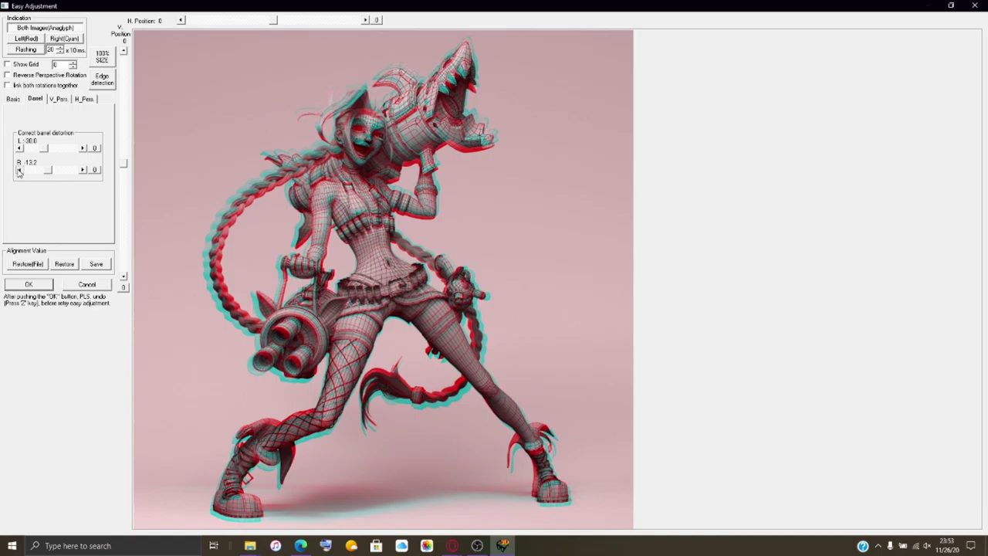
left_click(19, 171)
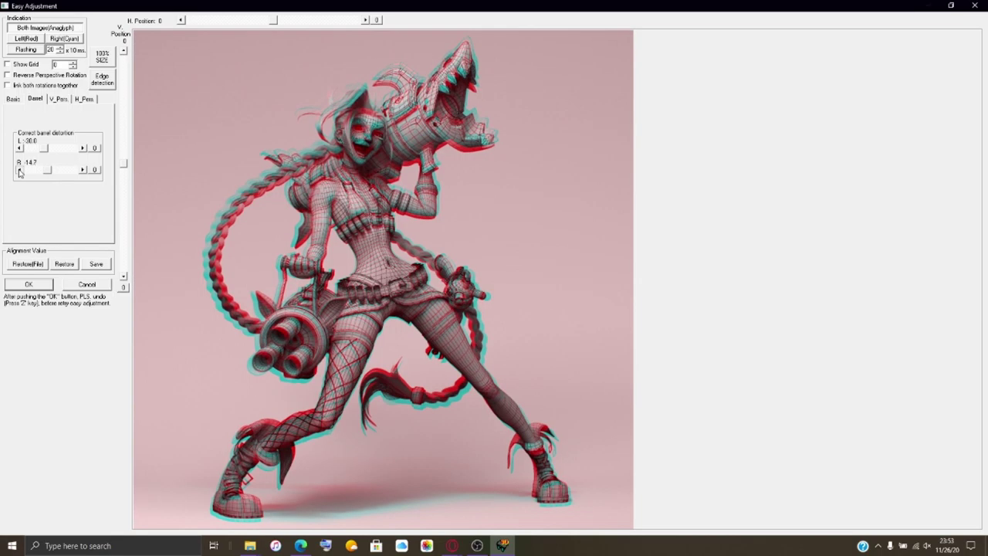
left_click(31, 285)
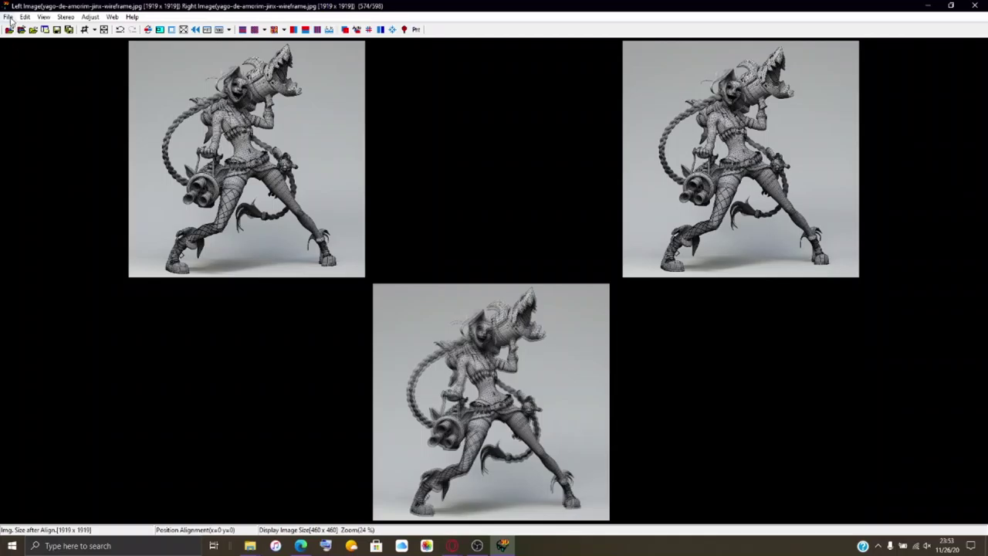
Step: Save the wireframe stereo pair as the MPO file HNI_0542.mpo in the 100NIN03 folder
left_click(7, 16)
left_click(48, 99)
scroll(189, 227, "down", 20)
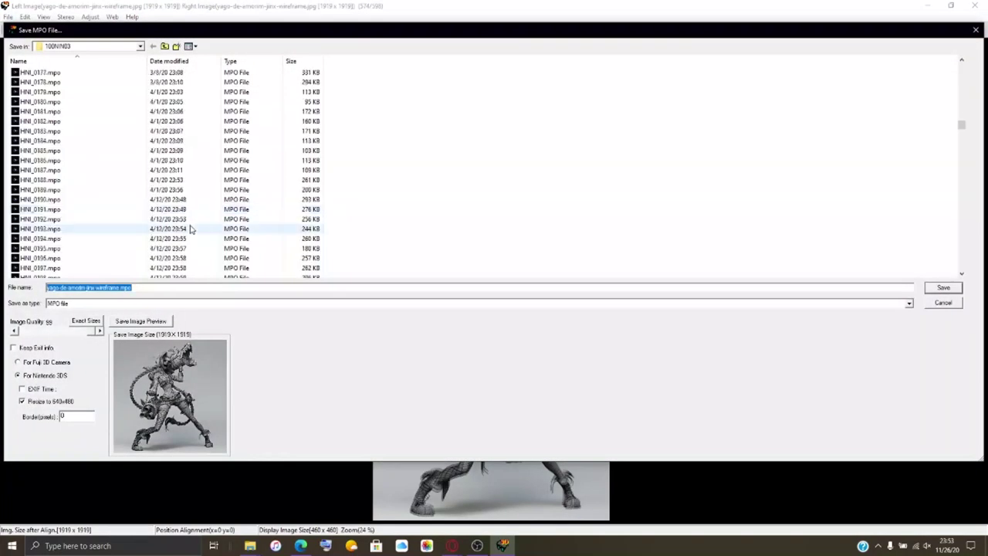
left_click(62, 270)
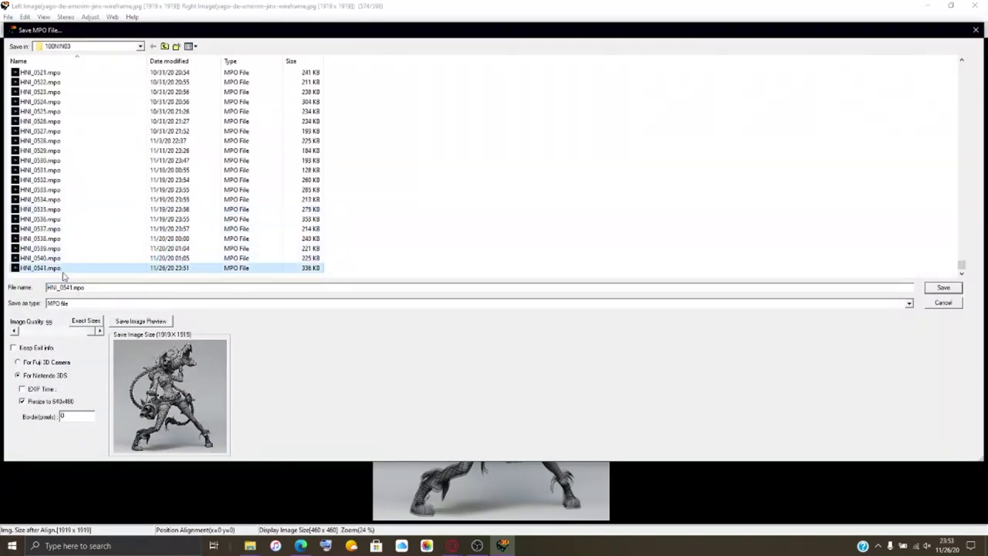
left_click(71, 287)
key("BackSpace")
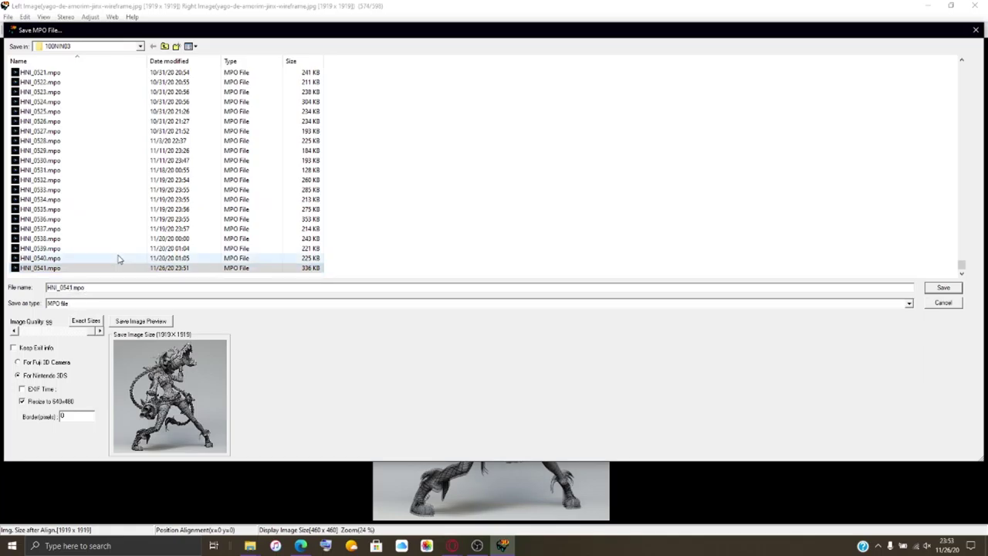
type("2")
key("Return")
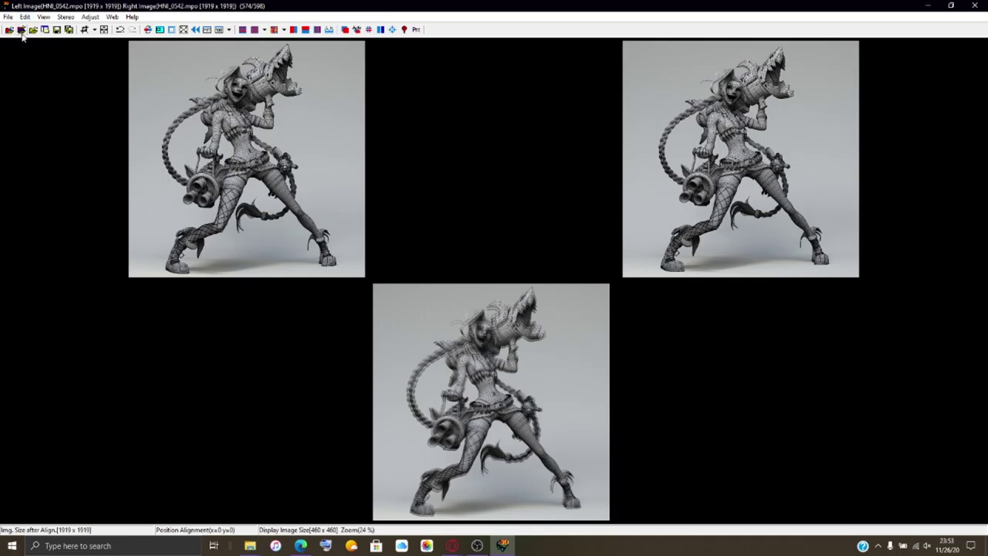
Step: Open the Jinx clay picture as both the left and the right image
key("ctrl+o")
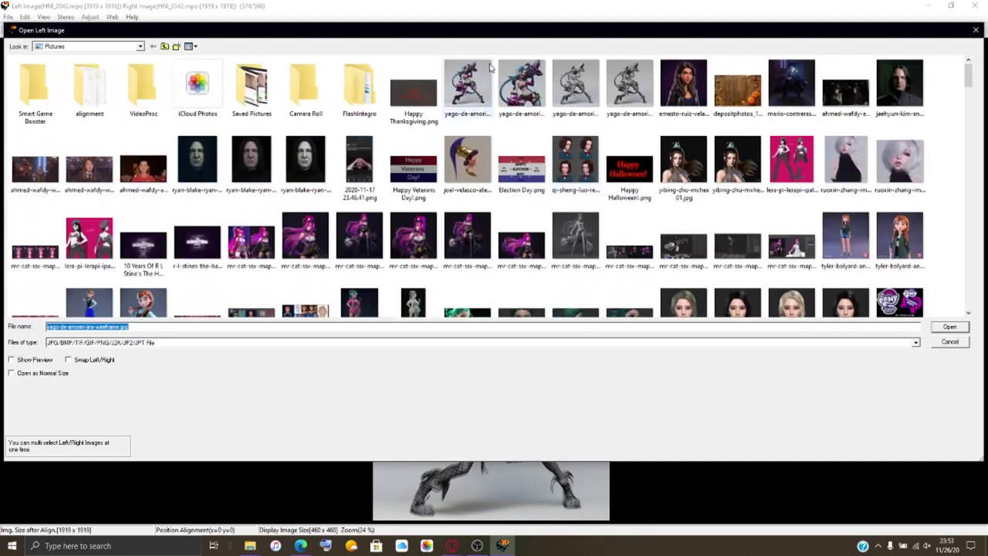
left_click(584, 93)
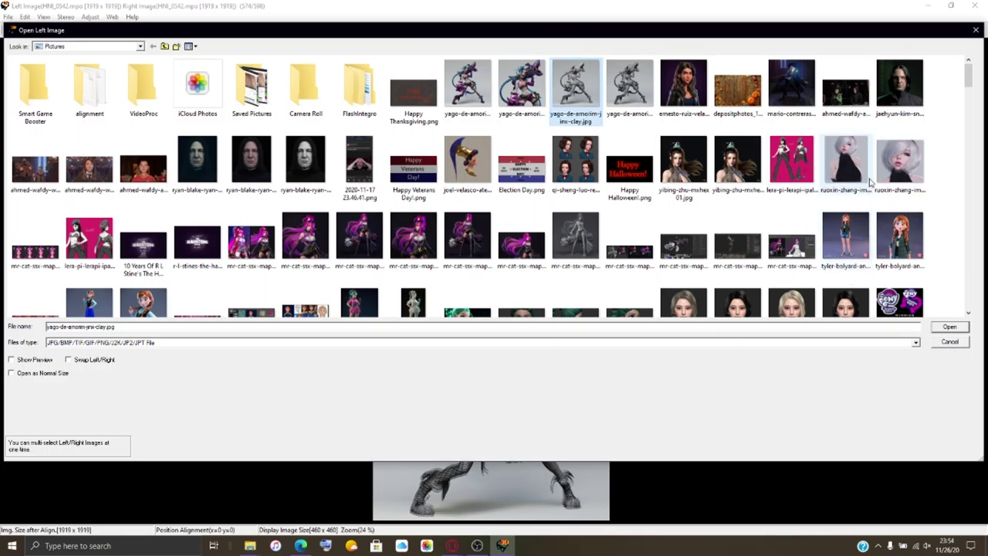
left_click(953, 331)
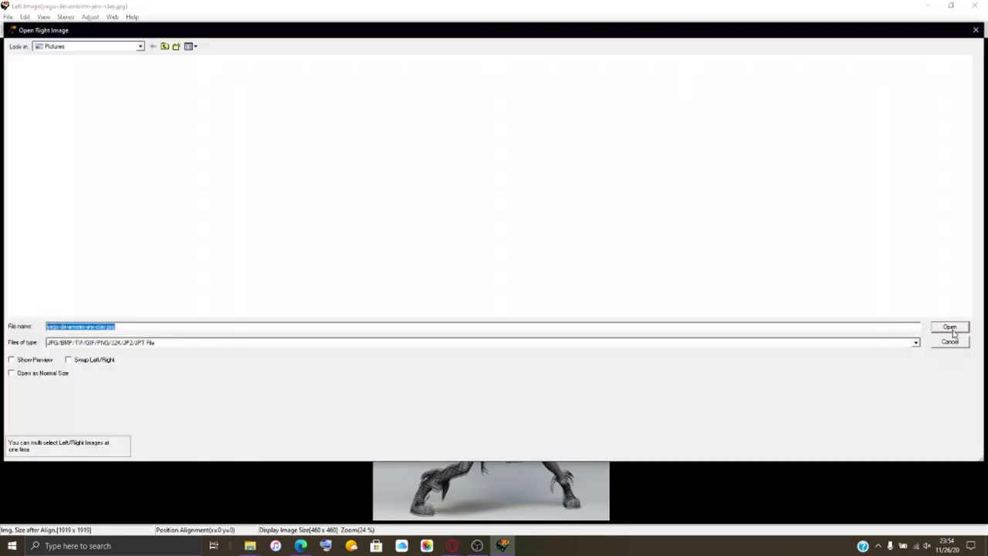
left_click(953, 331)
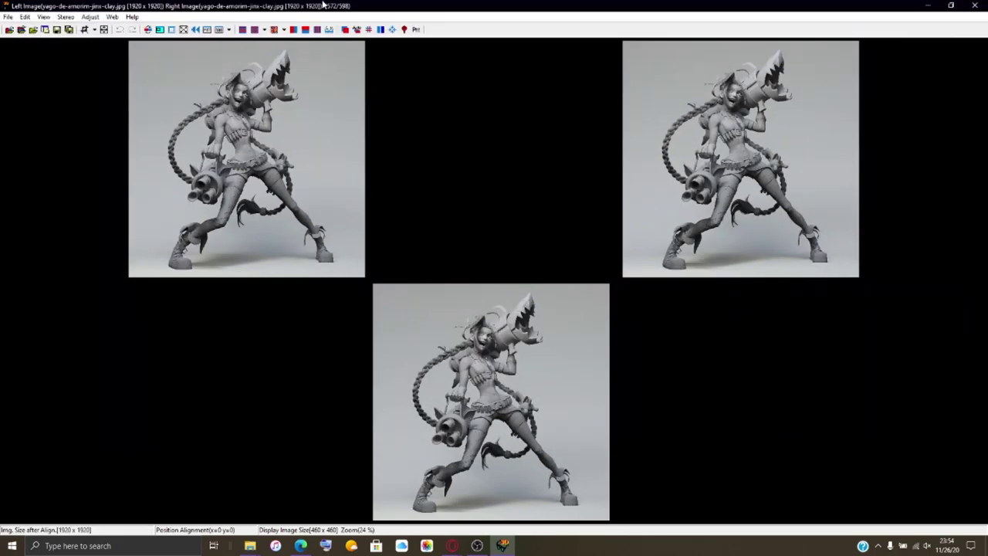
Step: Use Easy Adjustment to set the clay pair's barrel distortion correction to 30.0 for the left image and about 15 for the right
left_click(345, 30)
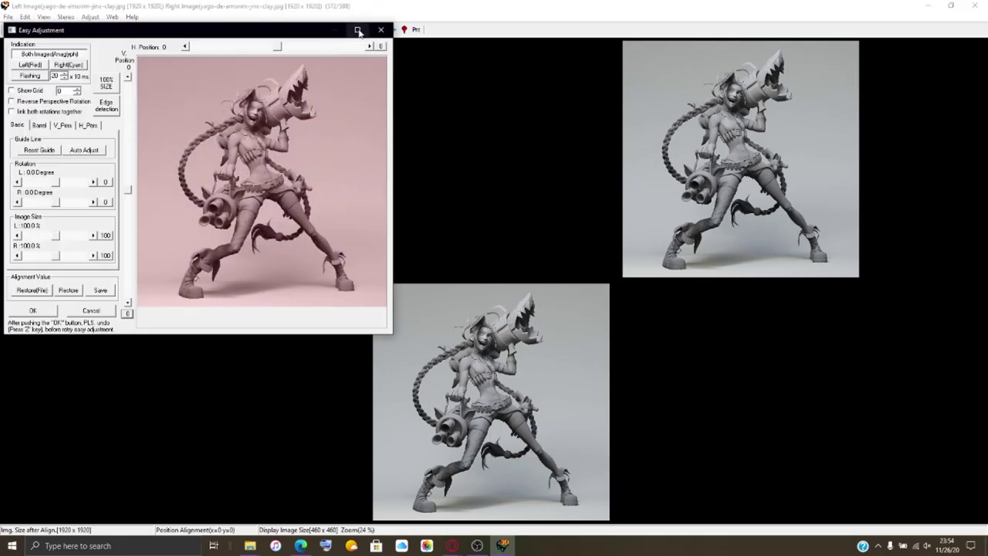
left_click(360, 30)
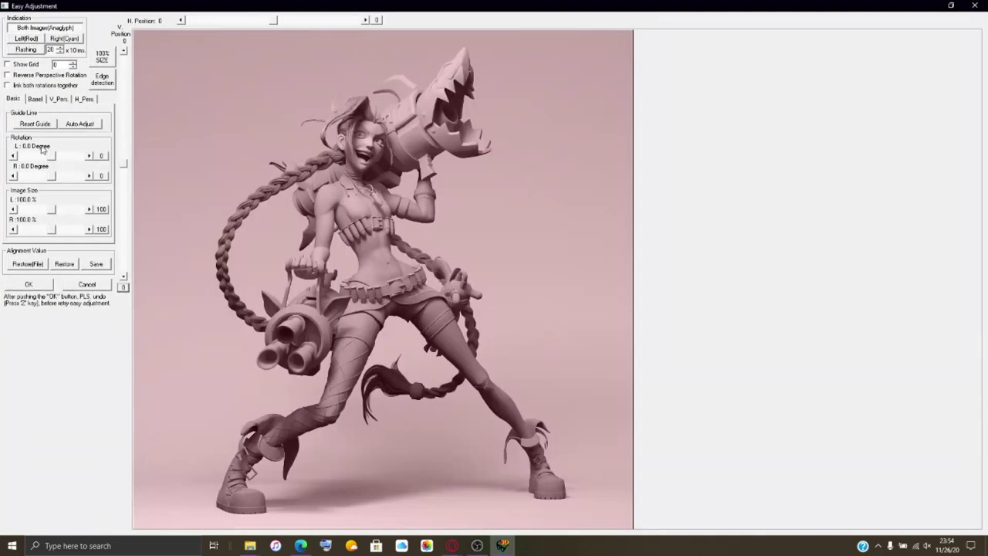
left_click(35, 98)
left_click_drag(51, 150, 61, 152)
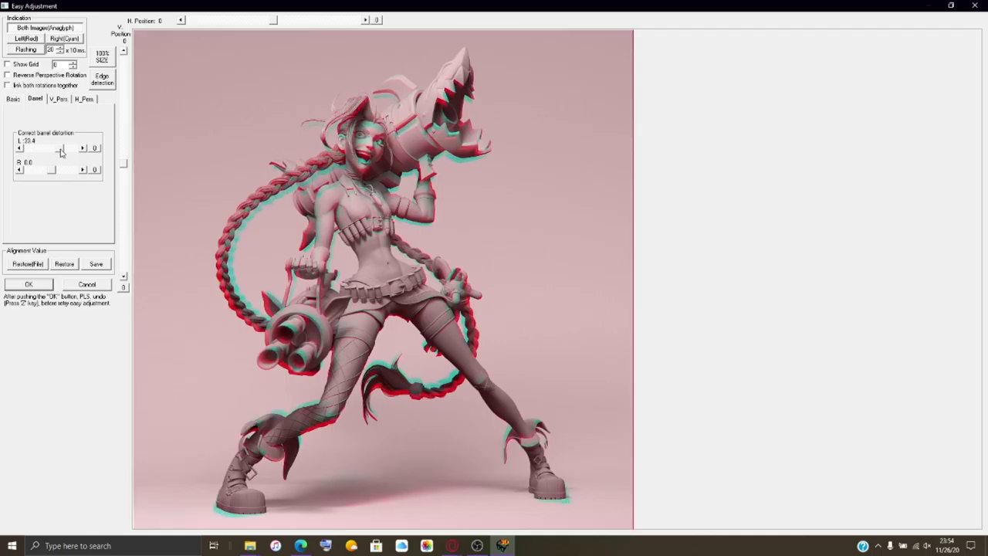
left_click_drag(61, 152, 60, 156)
left_click(20, 150)
left_click(51, 170)
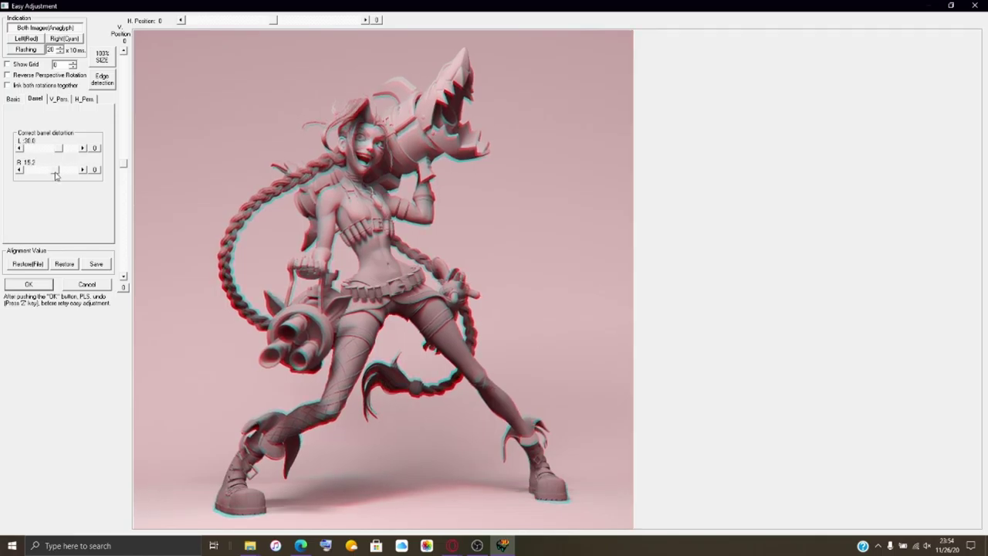
left_click(44, 285)
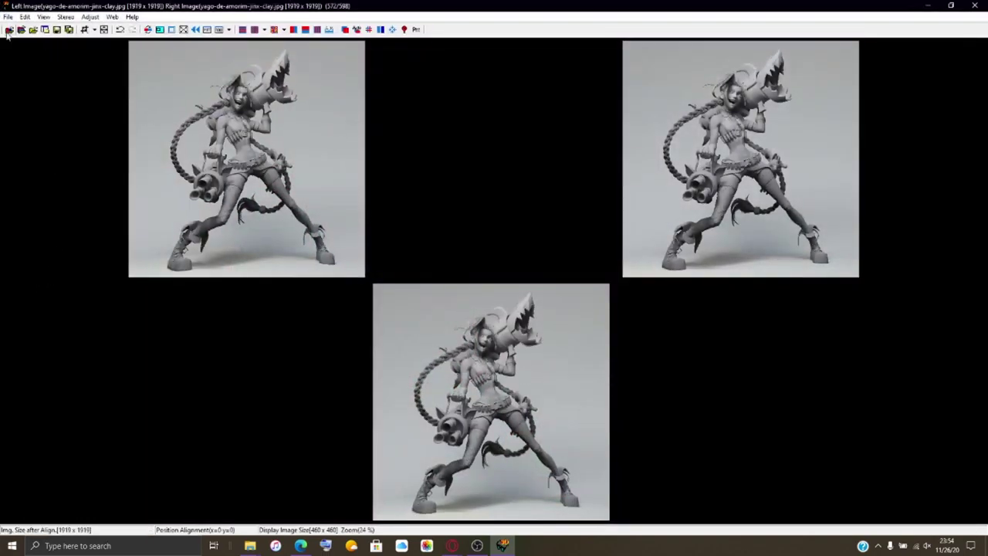
Step: Save the clay stereo pair as the MPO file HNI_0543.mpo in the 100NIN03 folder
left_click(8, 17)
left_click(38, 97)
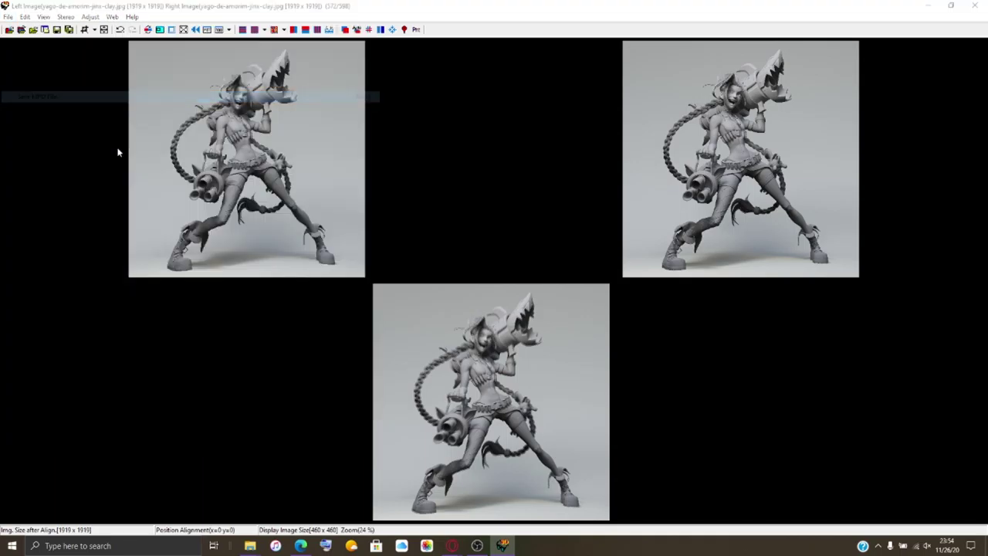
scroll(116, 252, "down", 20)
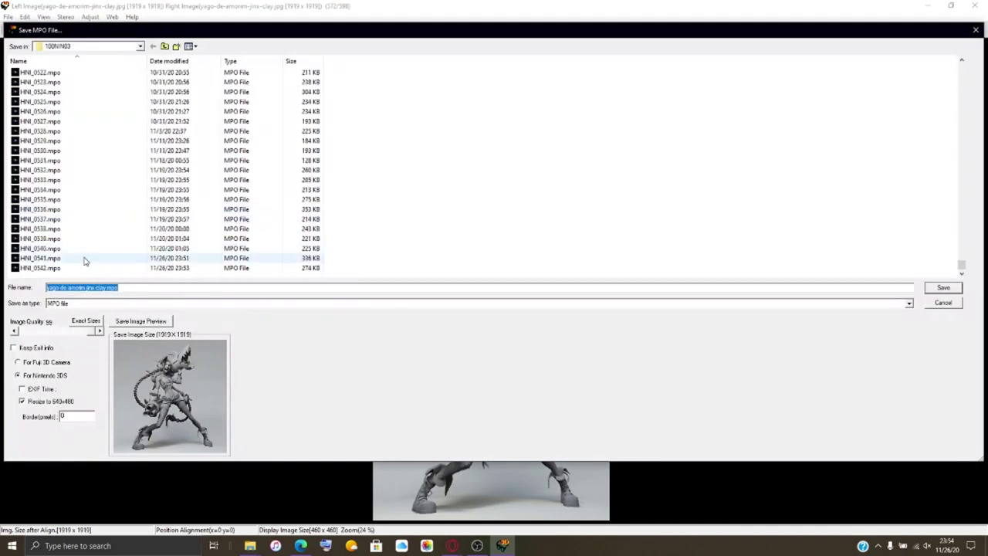
left_click(46, 268)
left_click(73, 288)
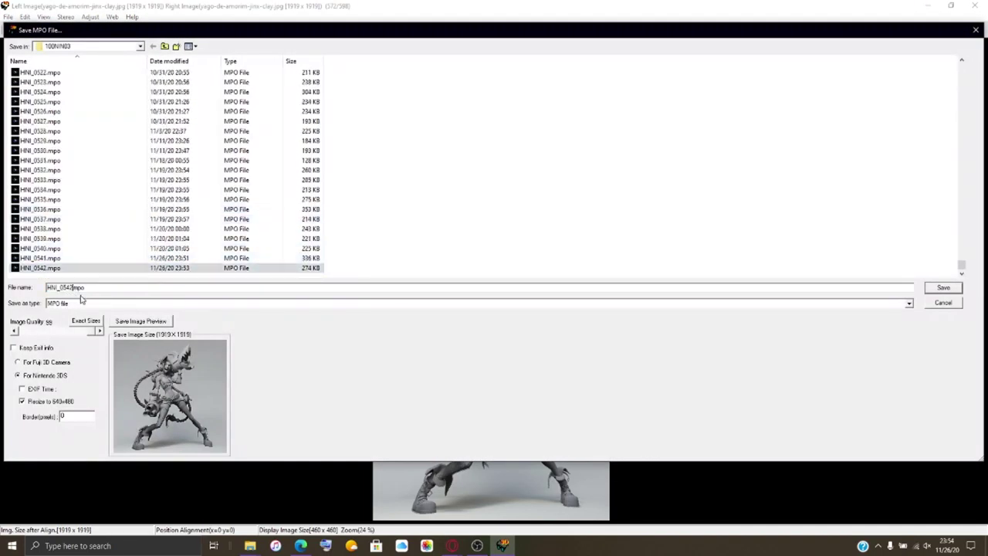
type("3.")
key("Return")
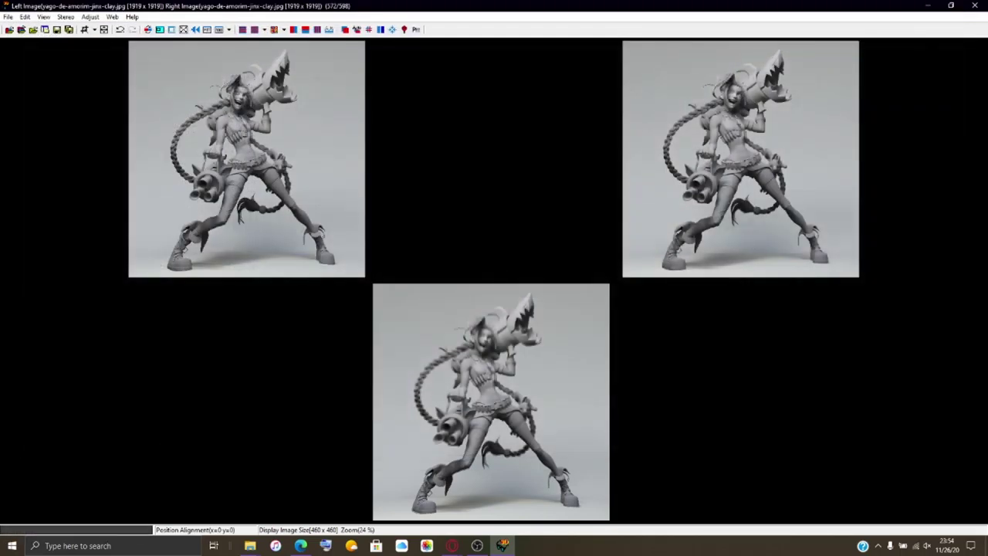
Step: Open the portrait of the woman in a black leather jacket as both the left and the right image
left_click(21, 29)
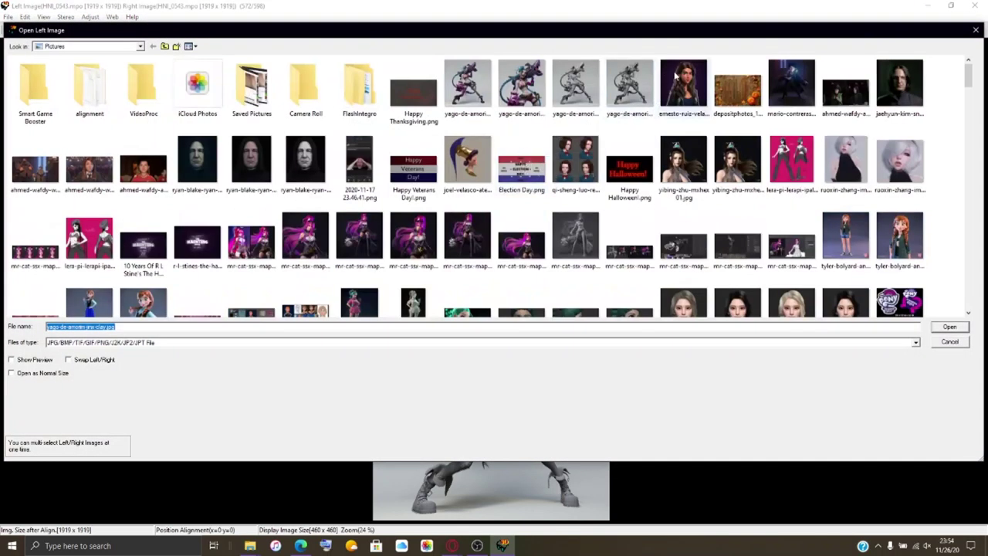
left_click(683, 83)
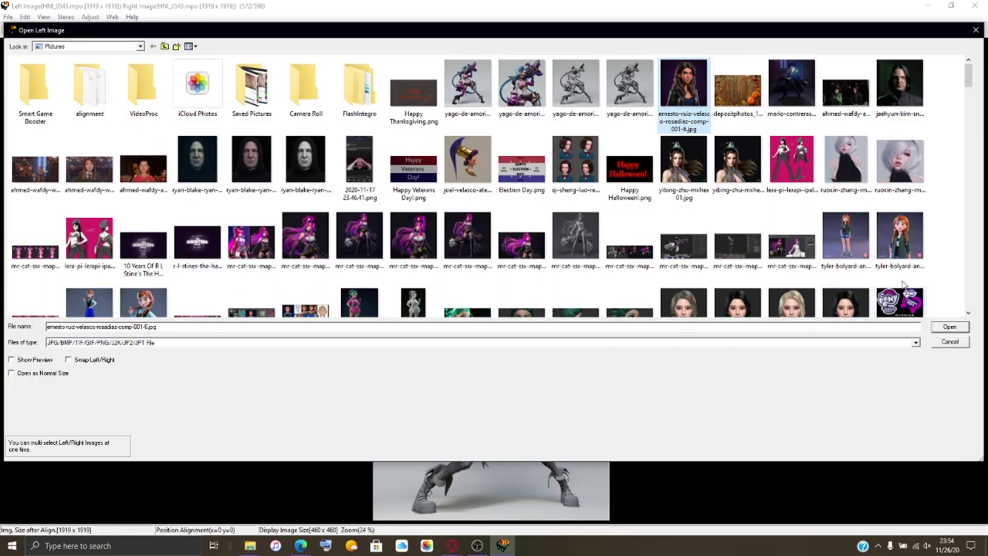
left_click(949, 326)
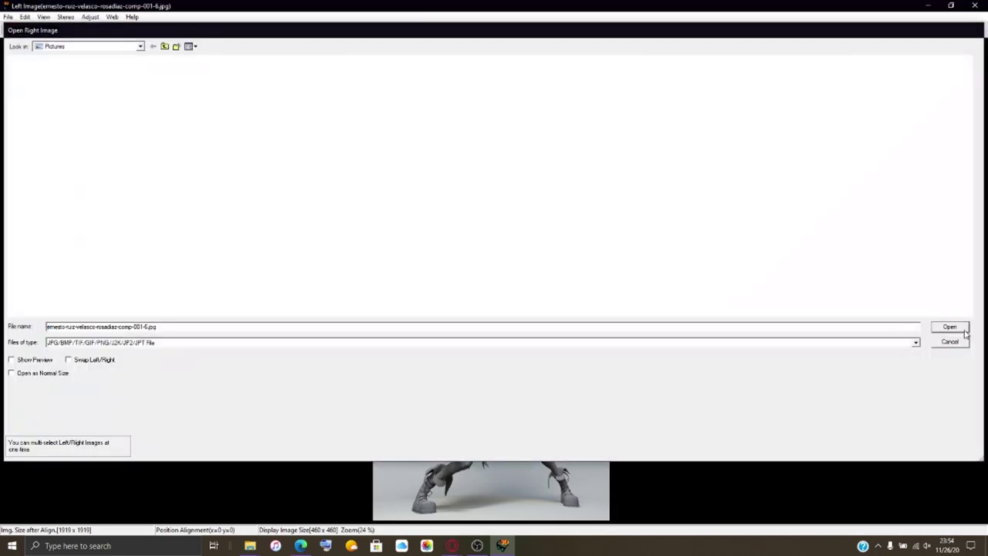
left_click(949, 341)
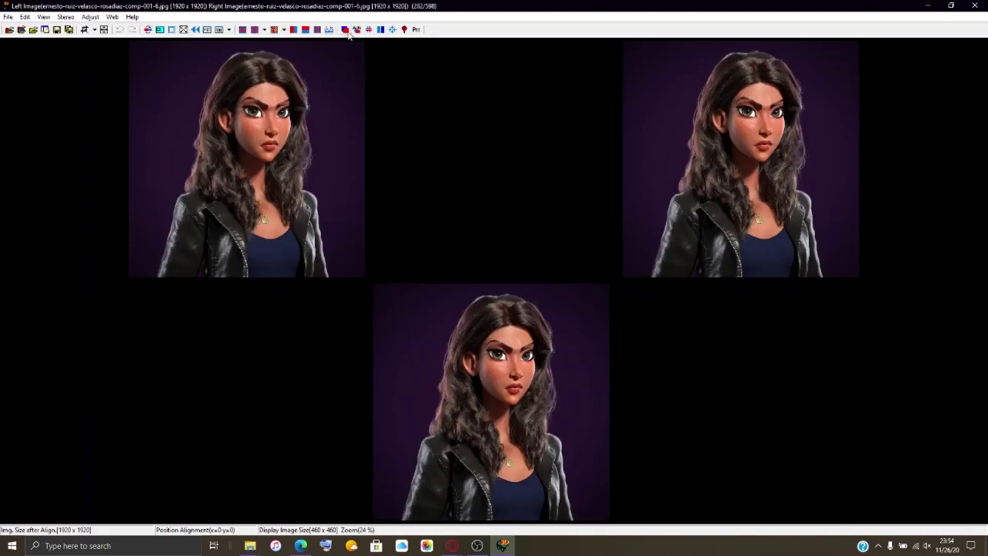
Step: Use Easy Adjustment to apply negative barrel distortion correction to the portrait pair, about -15 for the right image and stronger for the left
left_click(353, 31)
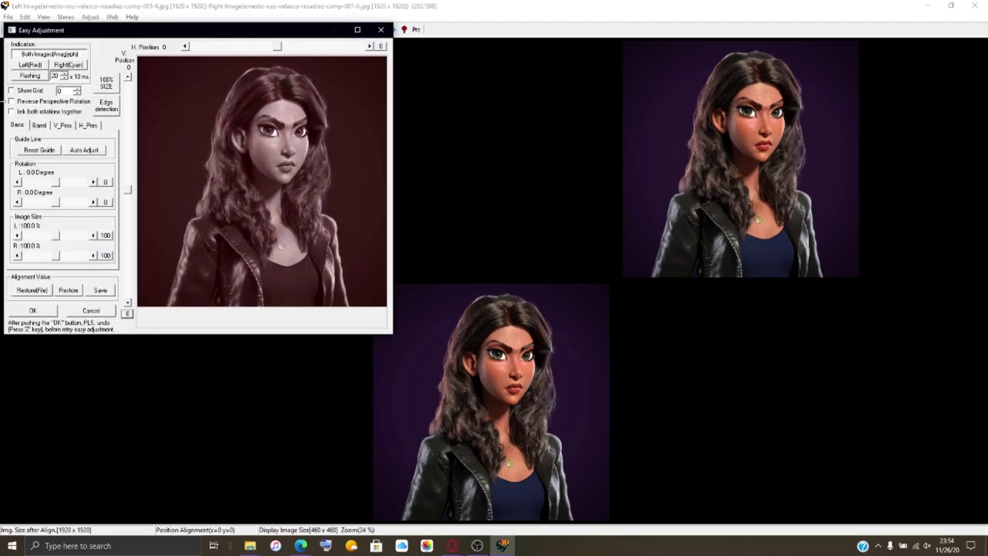
left_click(43, 126)
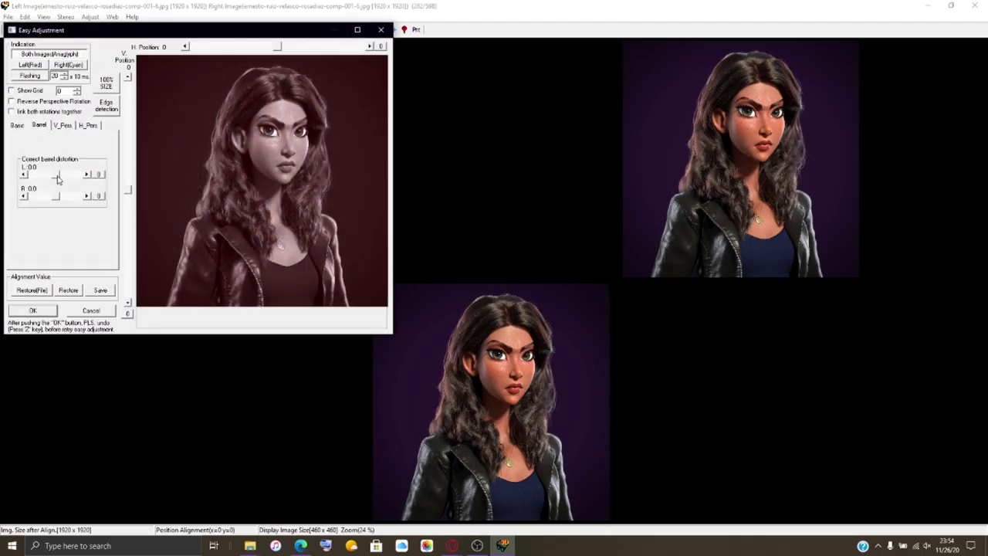
left_click_drag(56, 179, 54, 203)
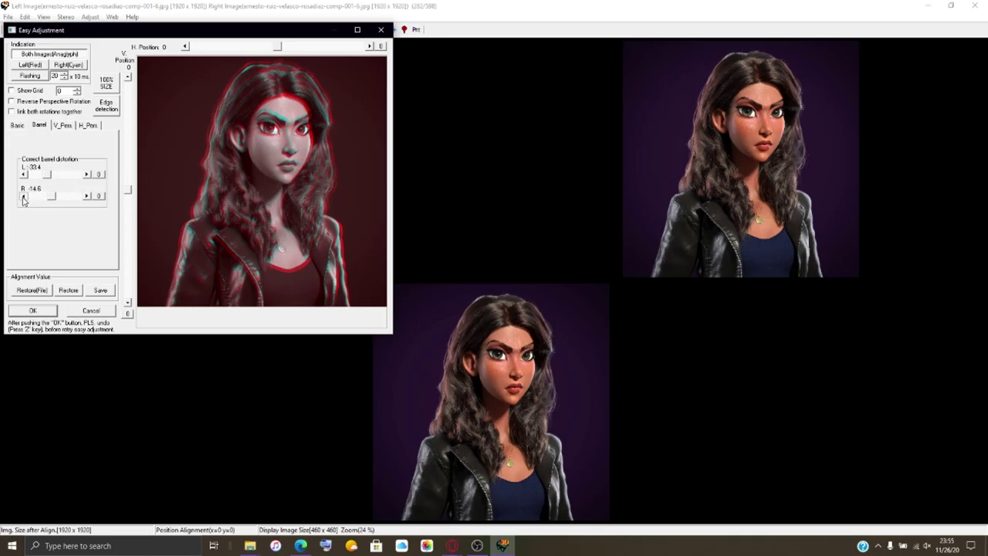
left_click(86, 196)
left_click(86, 174)
left_click(86, 175)
left_click(35, 310)
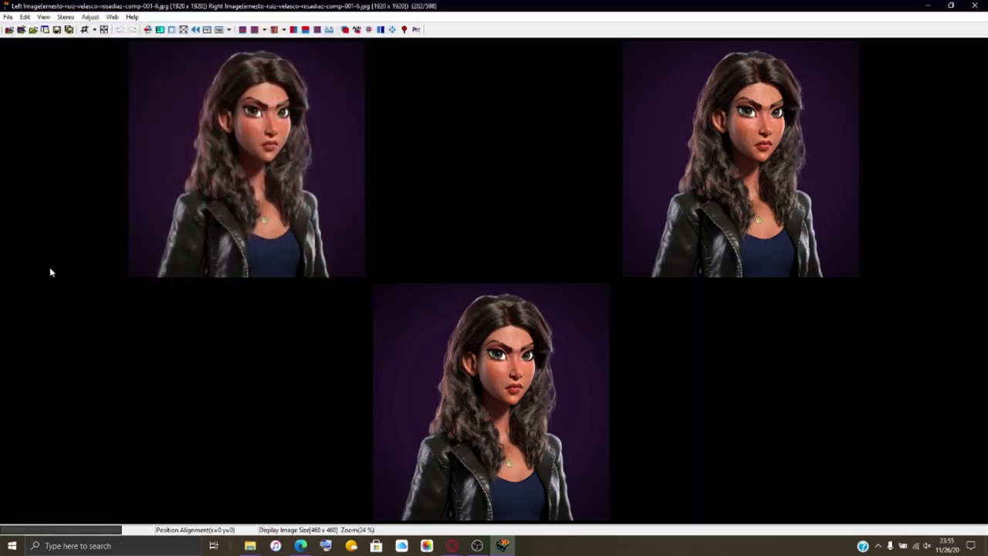
Step: Save the negatively corrected portrait pair as the MPO file HNI_0544.mpo in the 100NIN03 folder
left_click(7, 16)
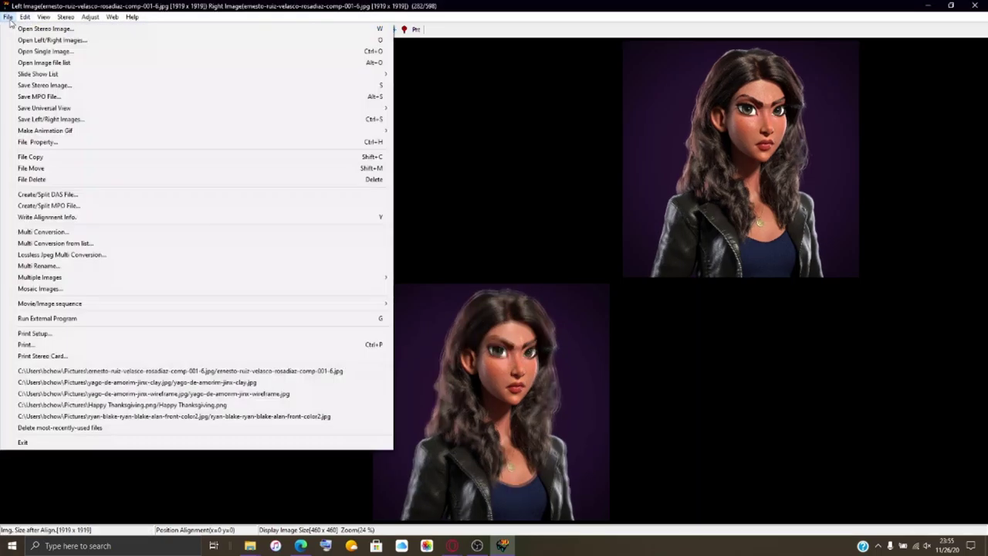
left_click(80, 97)
scroll(185, 202, "down", 20)
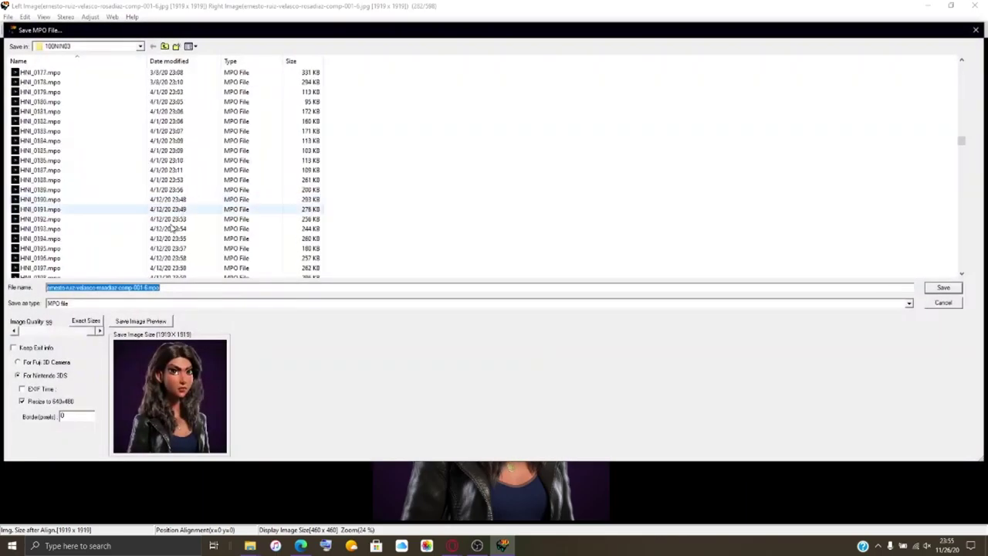
left_click(129, 269)
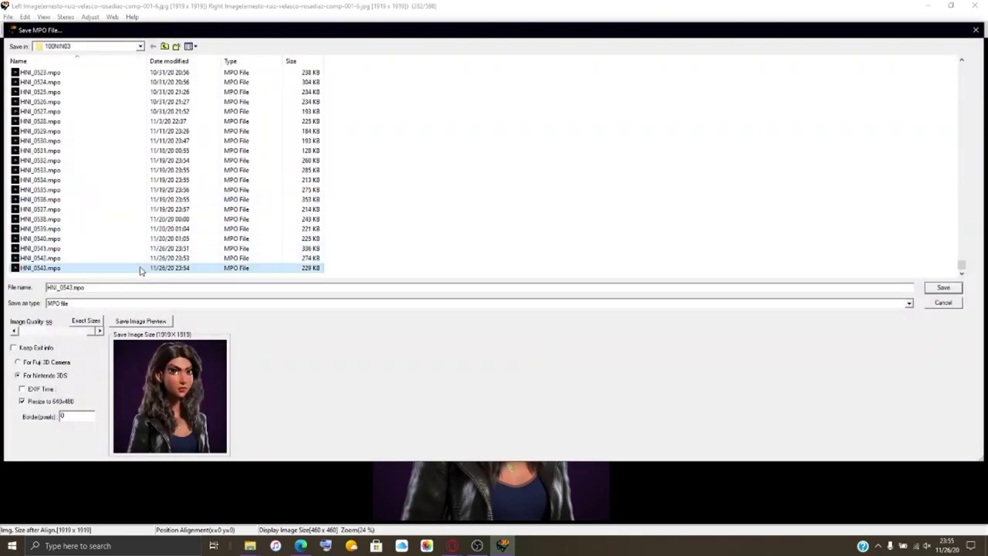
type("4")
key("Return")
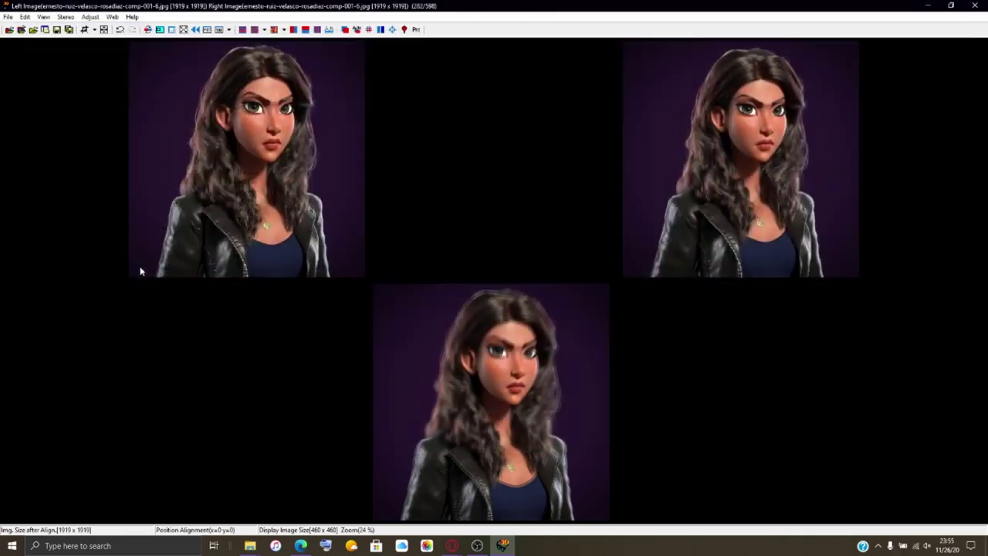
Step: Undo the barrel adjustment on the portrait pair
left_click(21, 29)
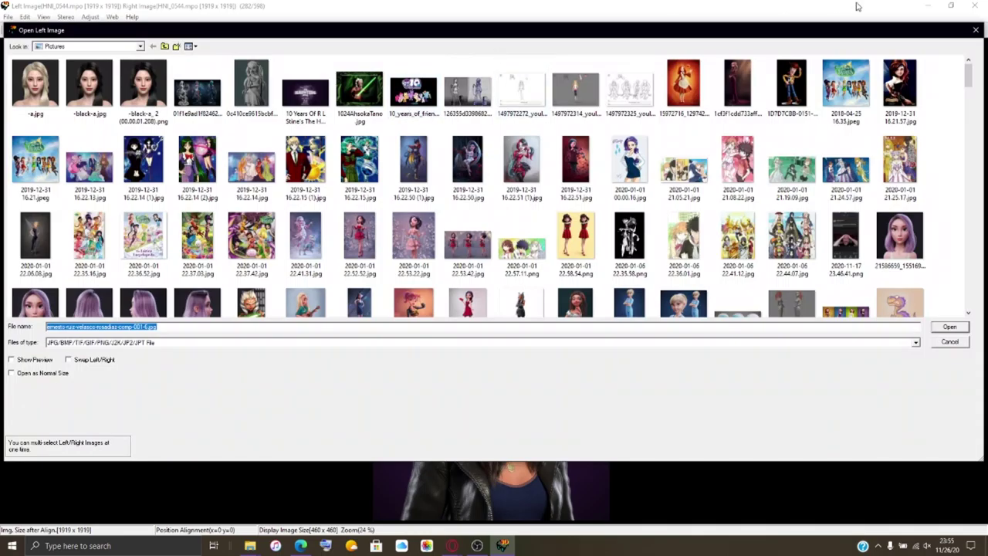
left_click(976, 31)
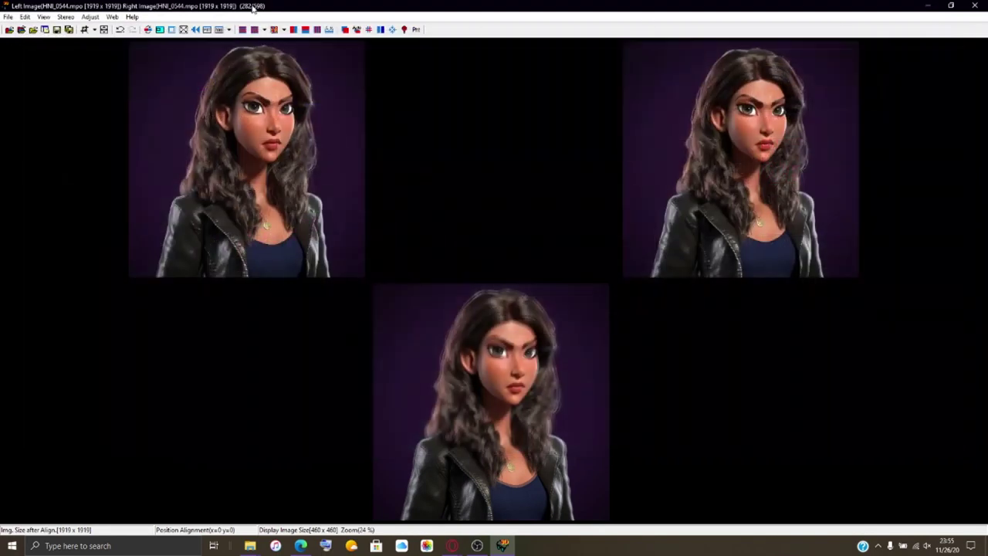
left_click(120, 29)
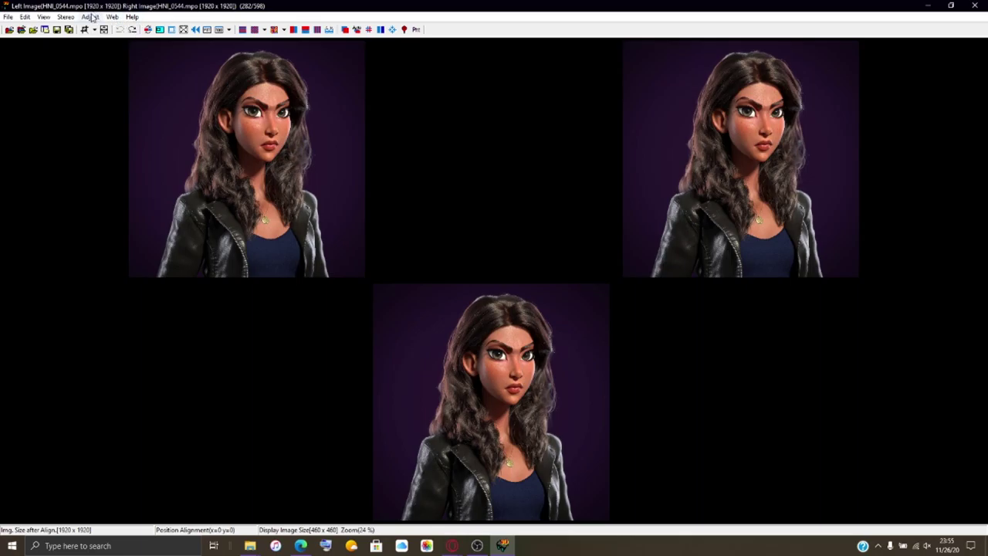
Step: Use Easy Adjustment to set the portrait pair's barrel distortion correction to 30.0 for the left image and about 15 for the right
left_click(91, 17)
left_click(224, 29)
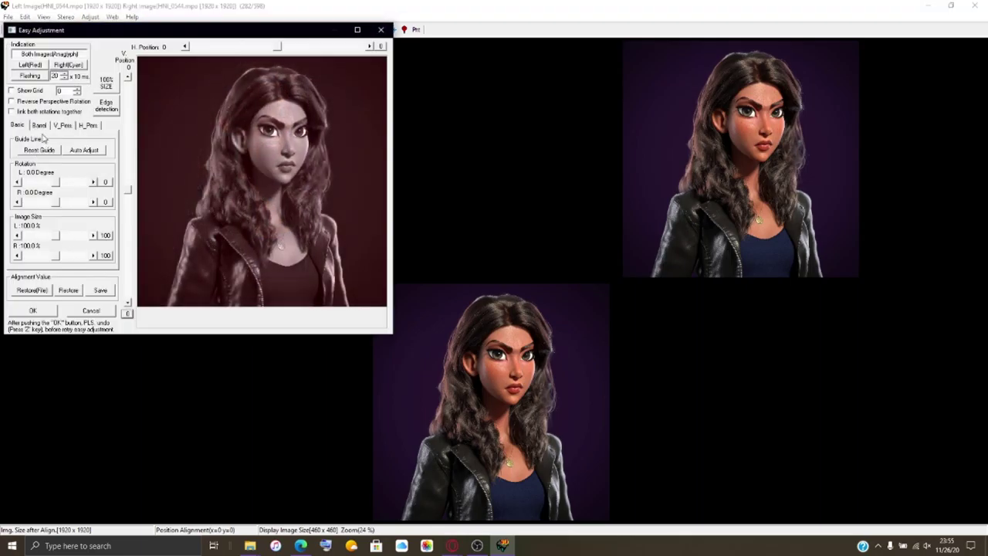
left_click(39, 125)
left_click_drag(56, 175, 67, 182)
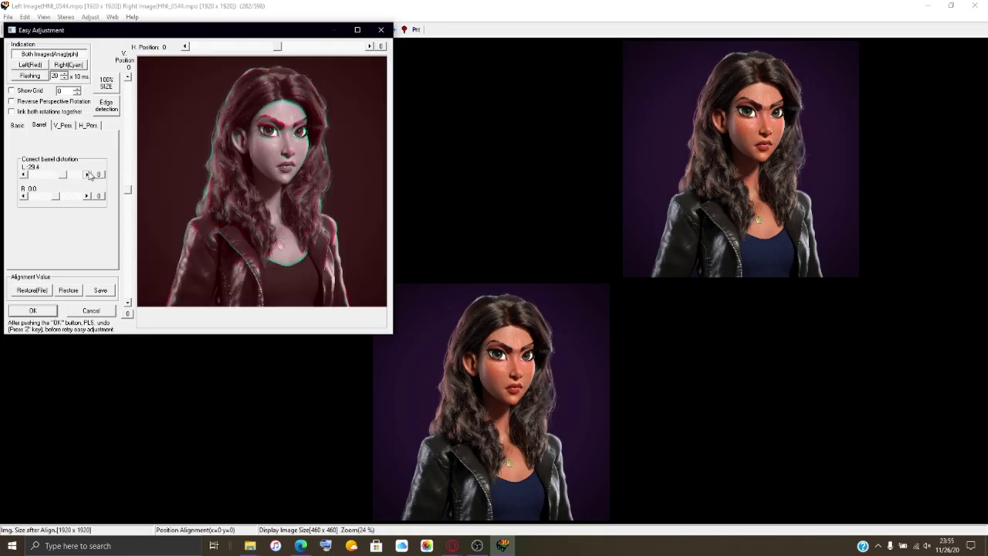
left_click(25, 175)
left_click(25, 175)
left_click_drag(56, 201, 60, 202)
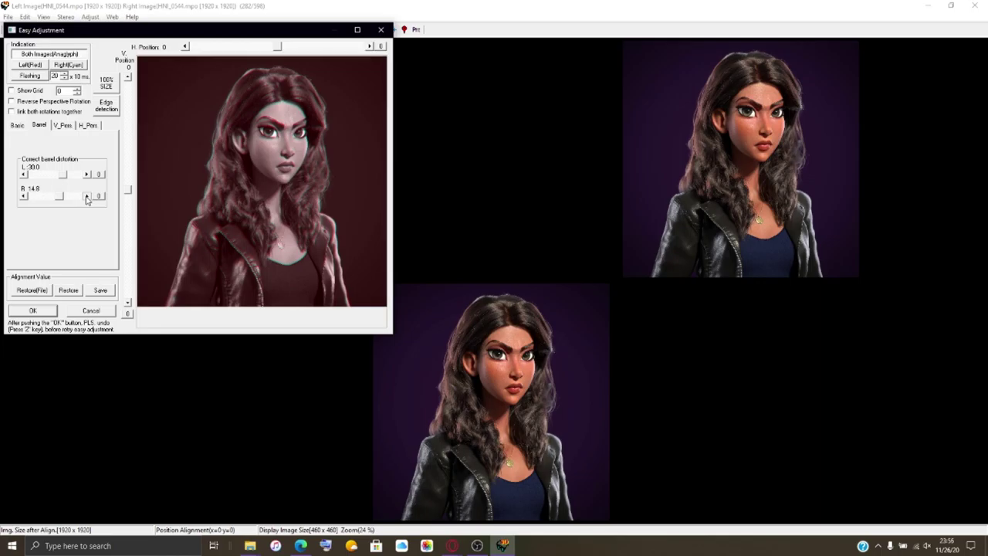
left_click(42, 312)
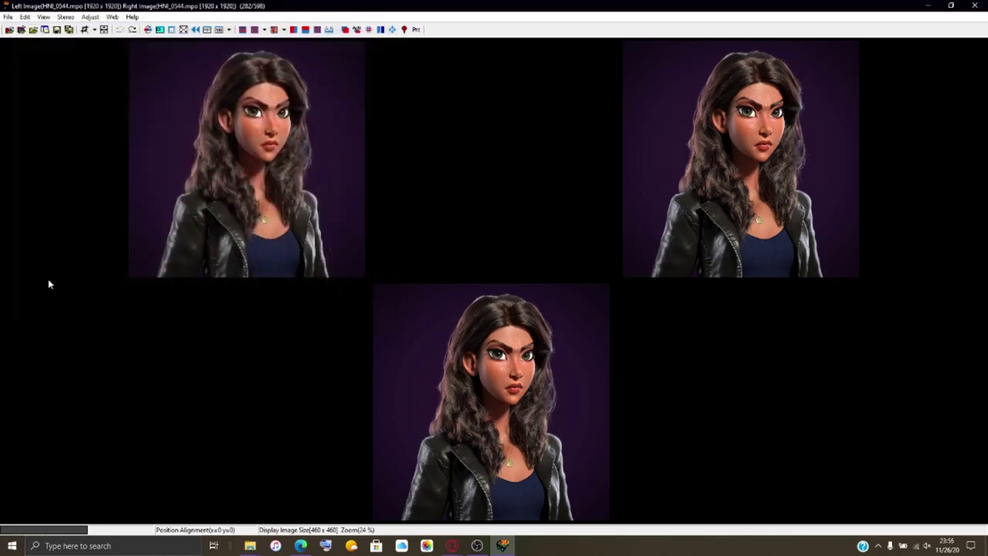
Step: Save the positively corrected portrait pair as the MPO file HNI_0545.mpo in the 100NIN03 folder
left_click(8, 17)
left_click(39, 97)
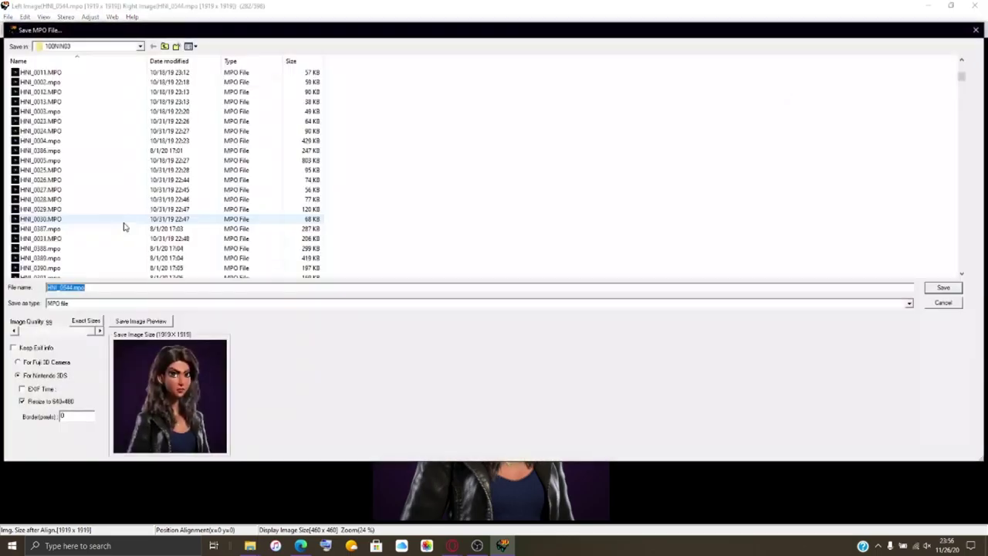
scroll(122, 228, "down", 20)
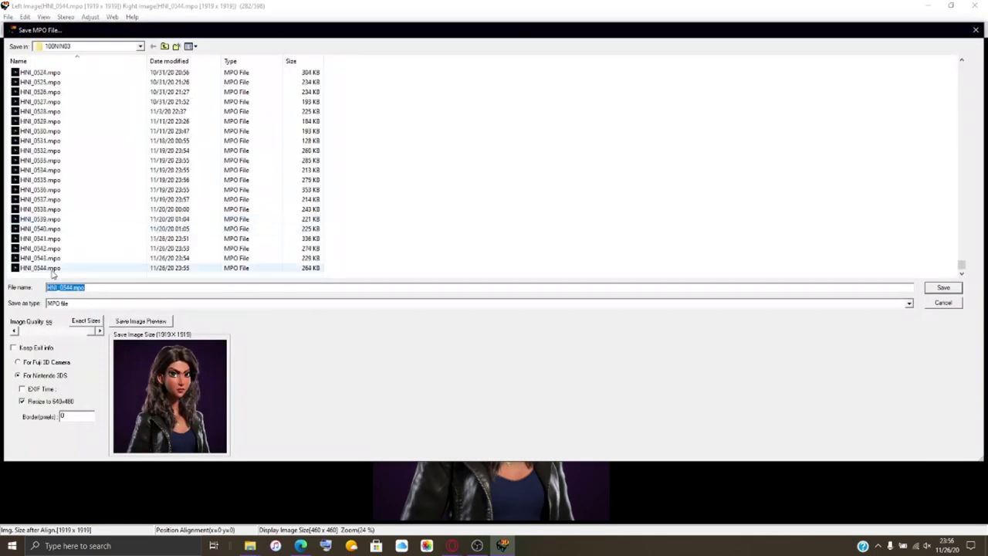
left_click(52, 268)
left_click(74, 287)
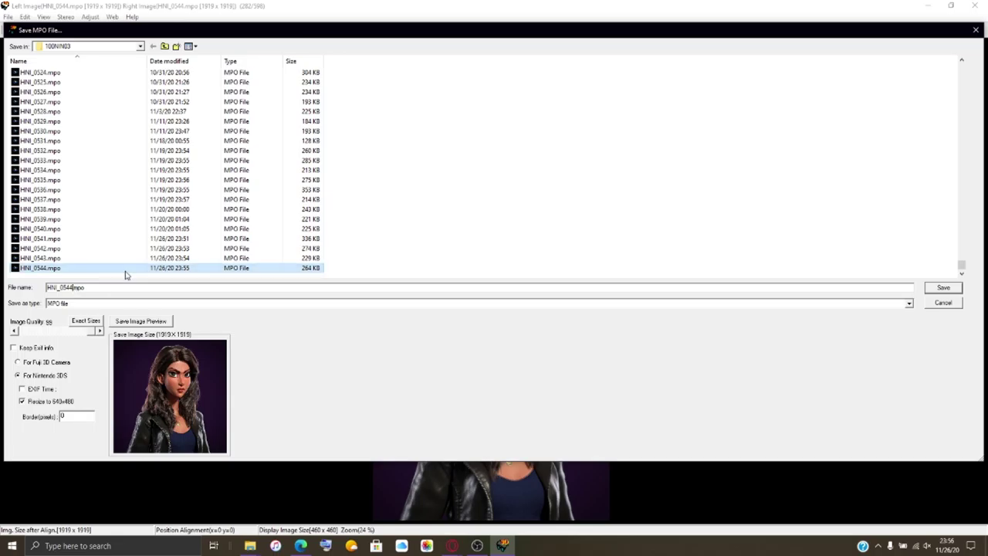
key("Return")
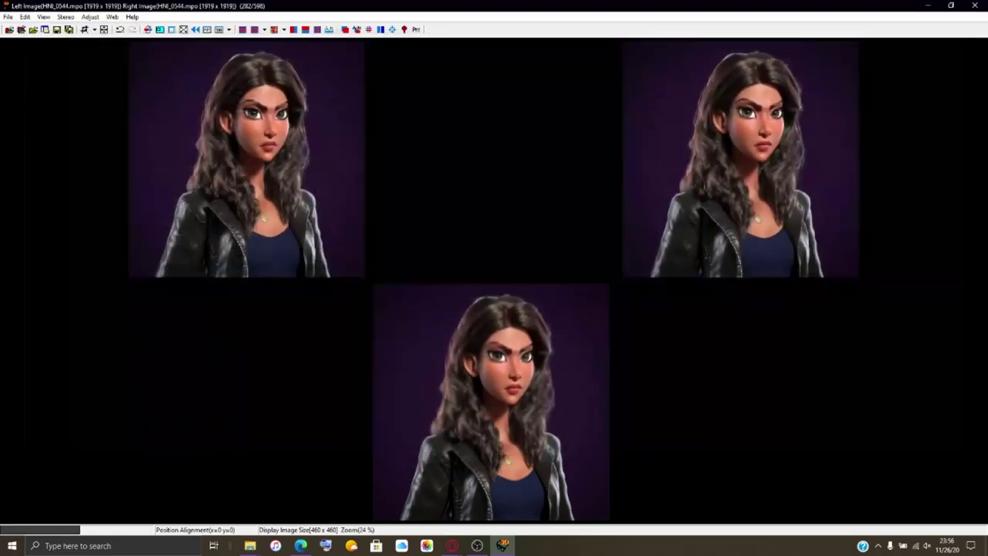
Step: Open the close-up color Jinx picture with the file name ending in jinx-insta.jpg as both the left and the right image
left_click(20, 29)
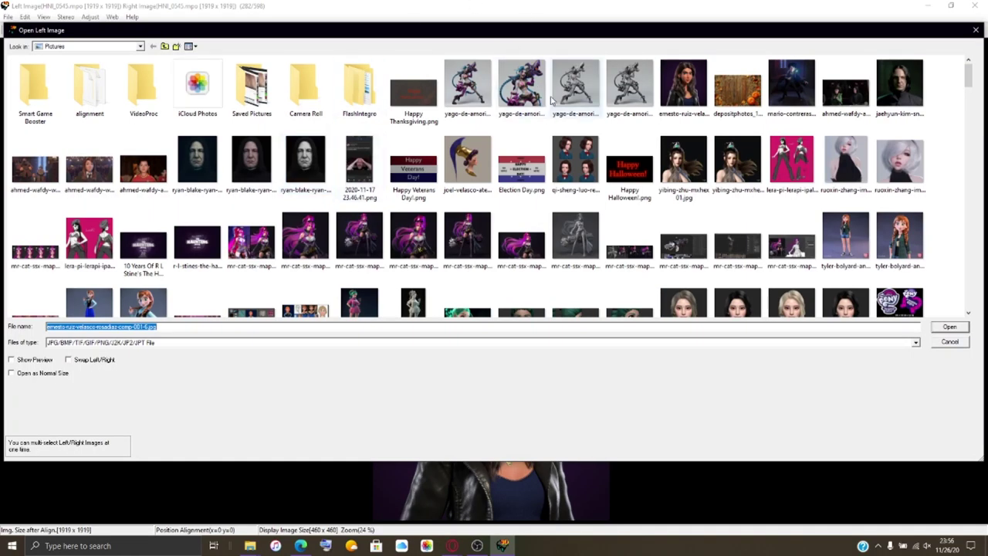
left_click(529, 88)
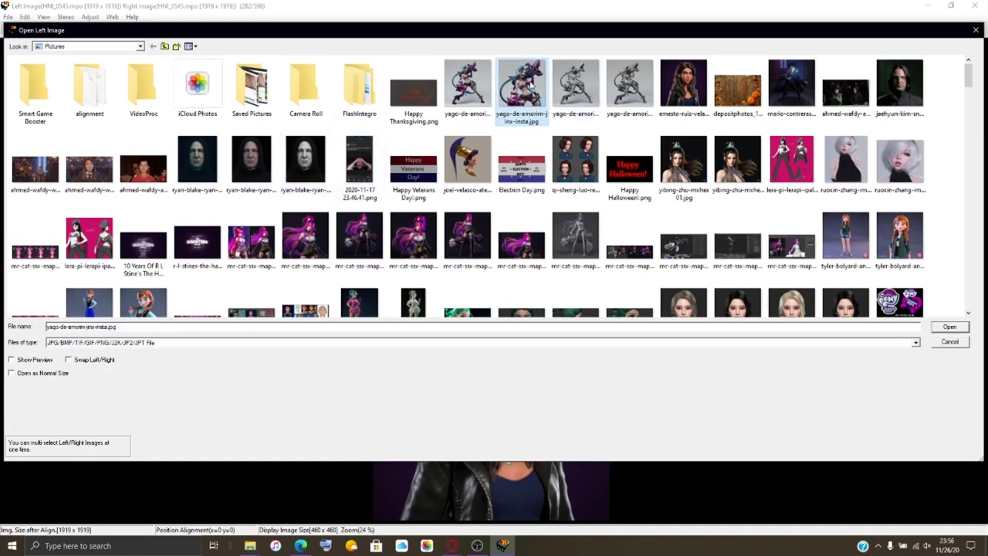
left_click(959, 327)
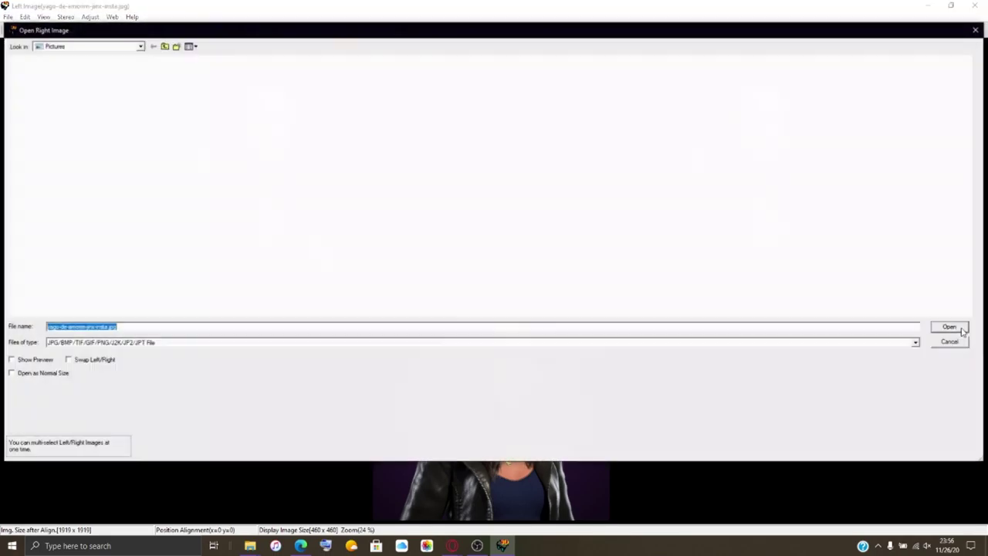
left_click(959, 327)
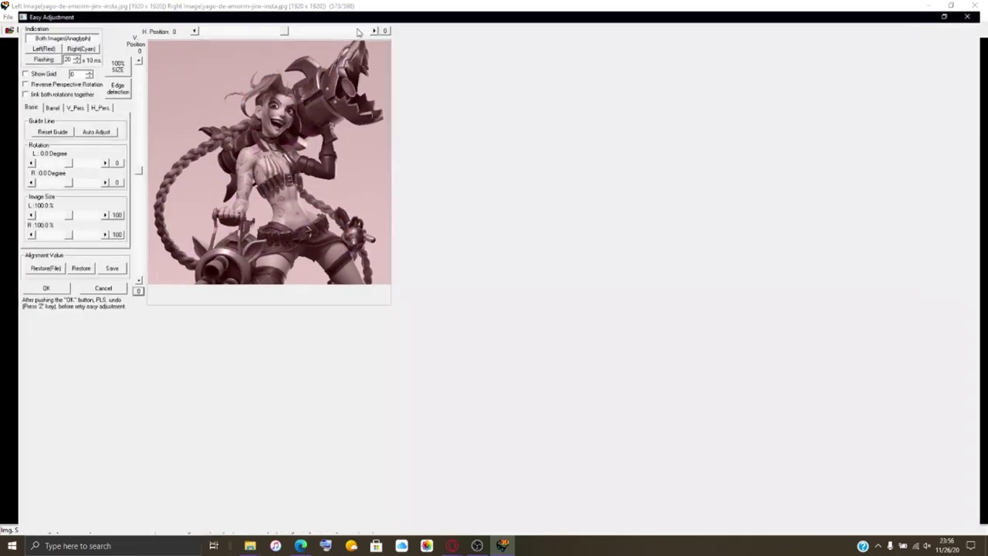
Step: Use Easy Adjustment to set the Jinx insta pair's barrel distortion correction to -30.0 for the left image and about -15 for the right
left_click(355, 31)
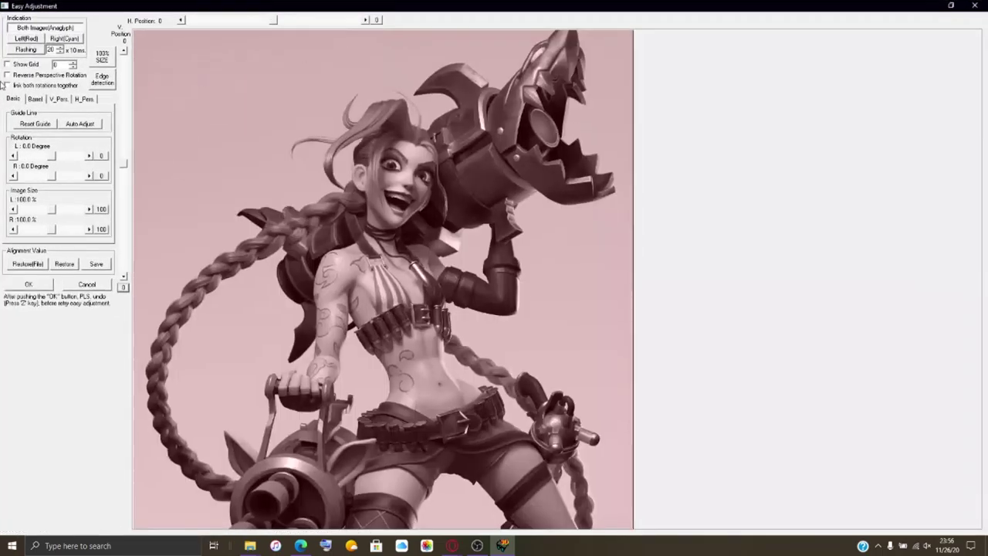
left_click(36, 100)
left_click_drag(53, 147, 46, 154)
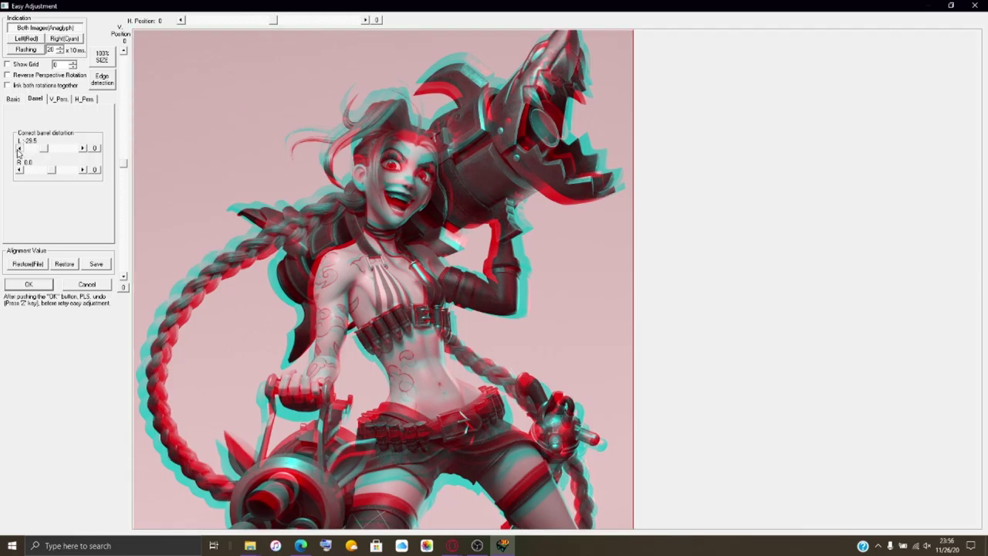
left_click(51, 171)
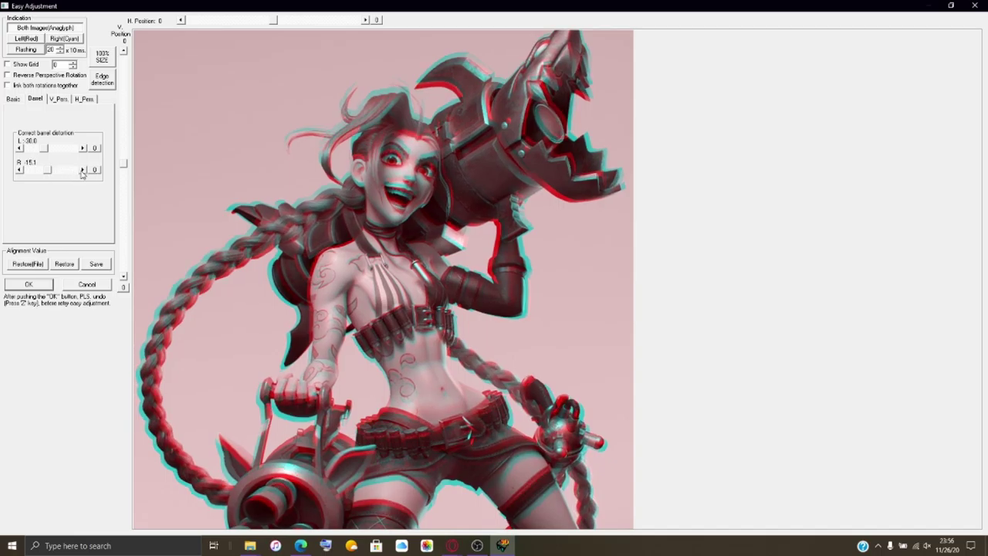
left_click(38, 285)
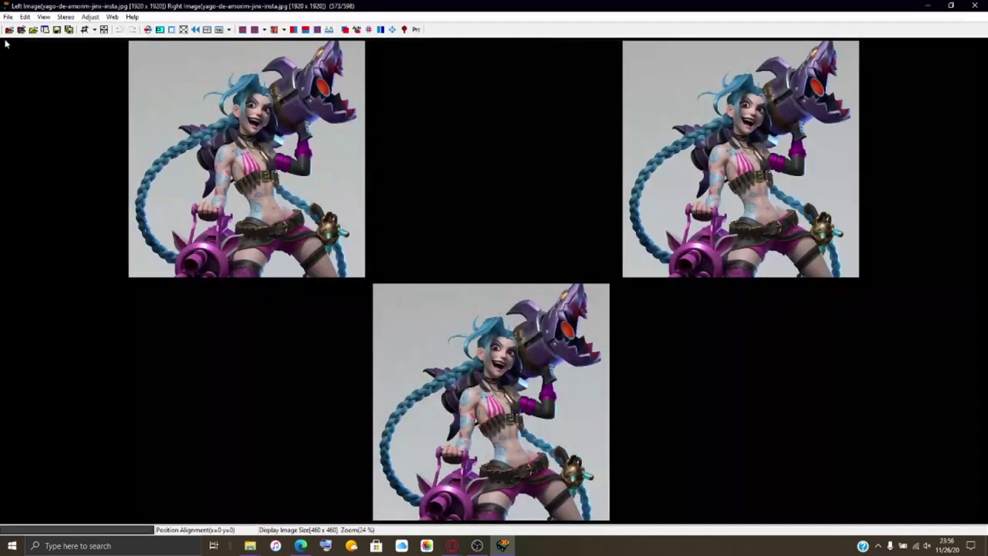
Step: Save the Jinx insta stereo pair as the MPO file HNI_0546.mpo in the 100NIN03 folder
left_click(7, 17)
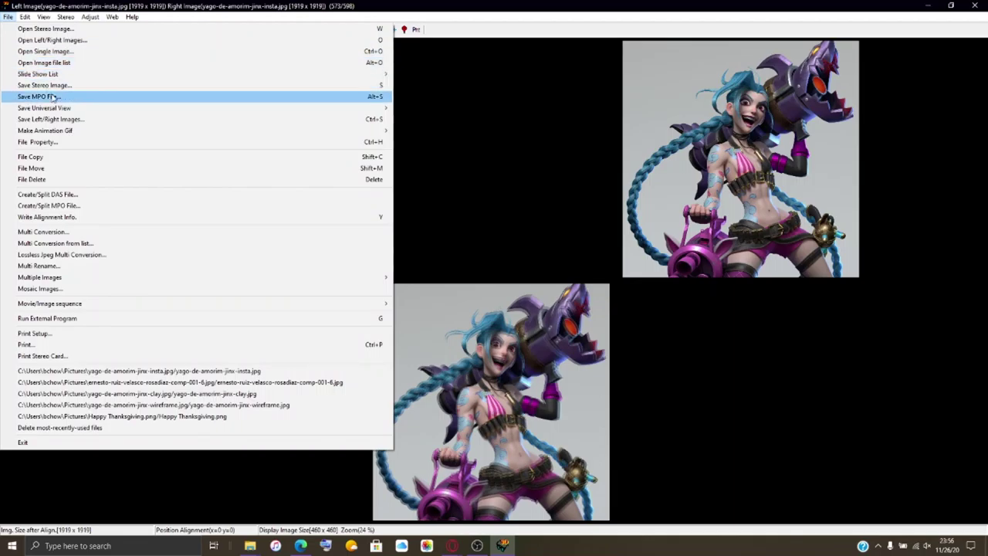
left_click(89, 96)
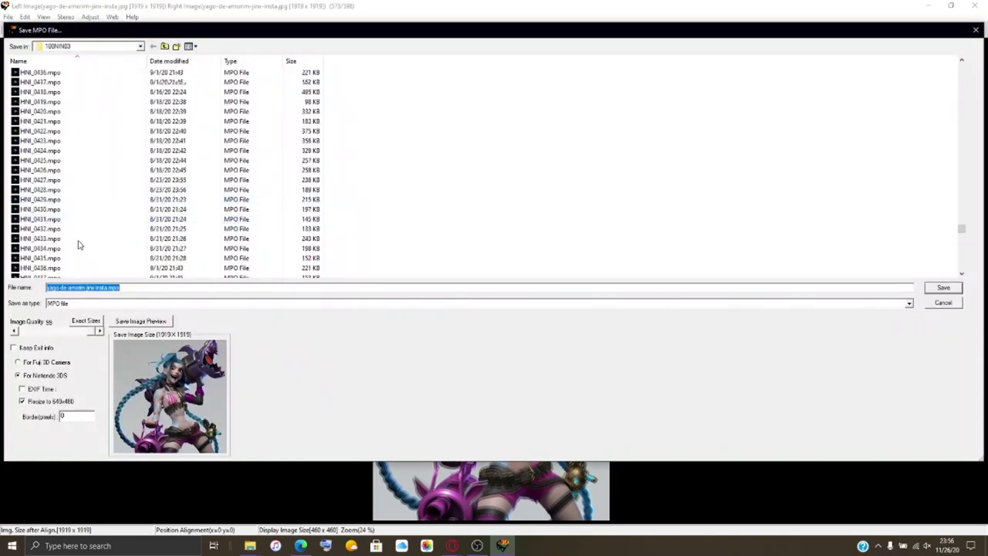
left_click(43, 268)
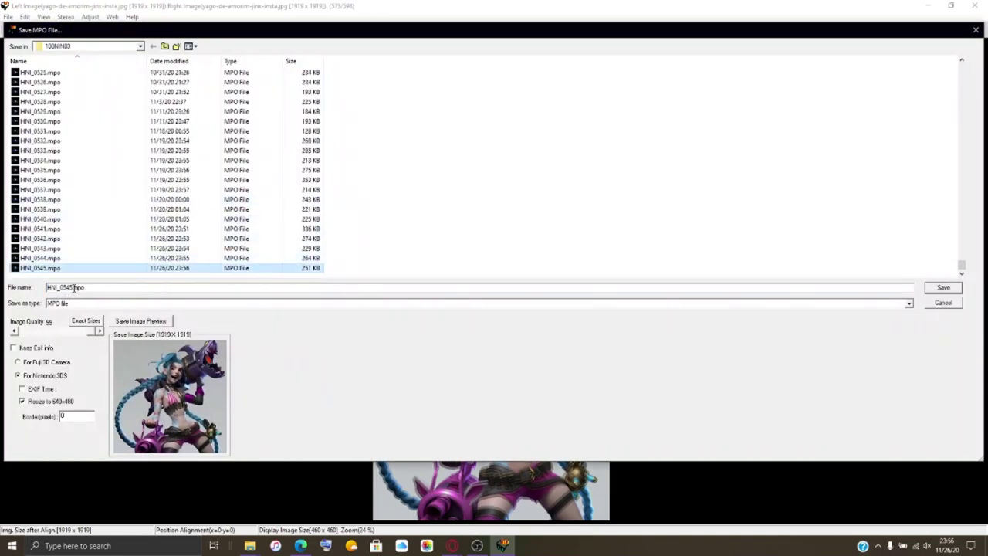
left_click(73, 287)
key("Return")
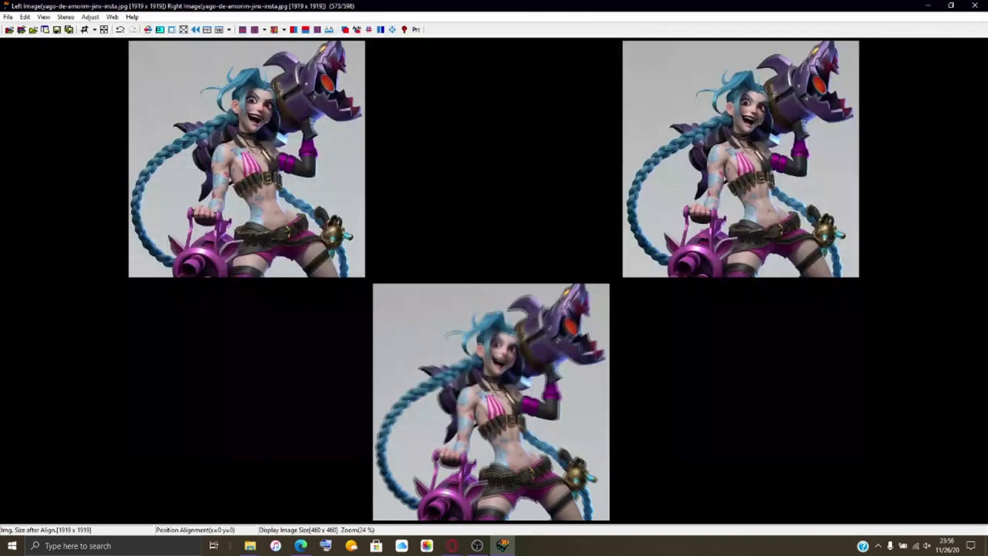
Step: Open the full-body color Jinx picture with the file name ending in jinx-4k.jpg as both the left and the right image
left_click(9, 29)
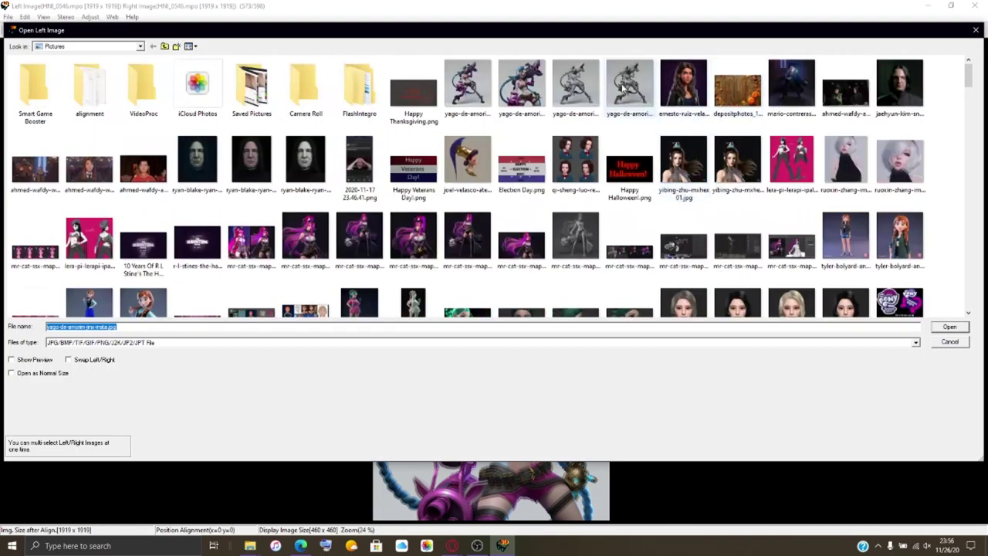
left_click(477, 81)
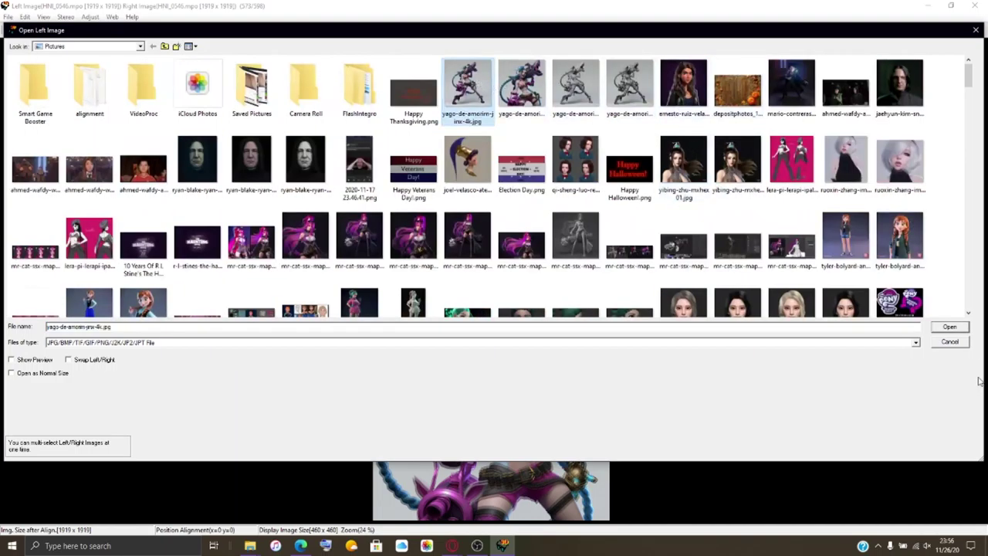
left_click(962, 325)
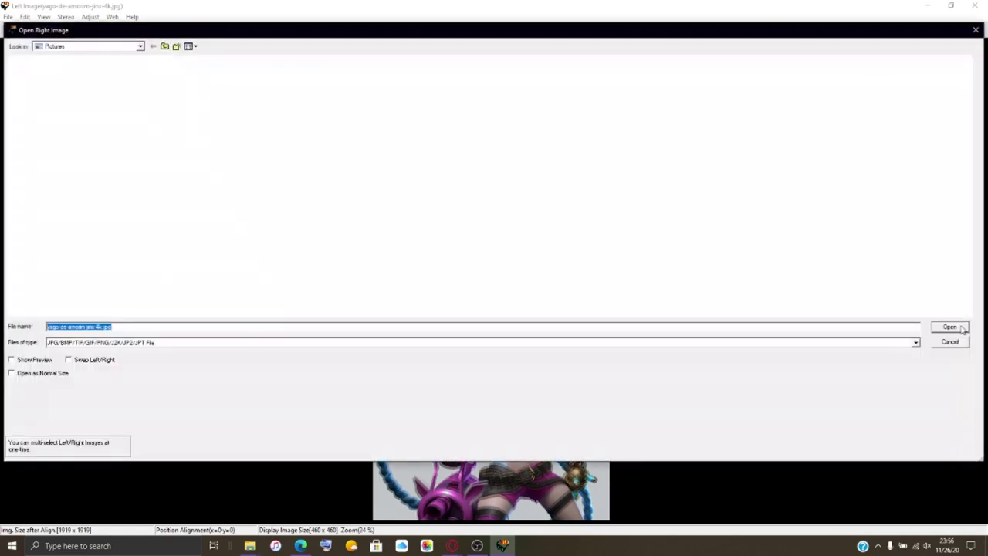
left_click(962, 328)
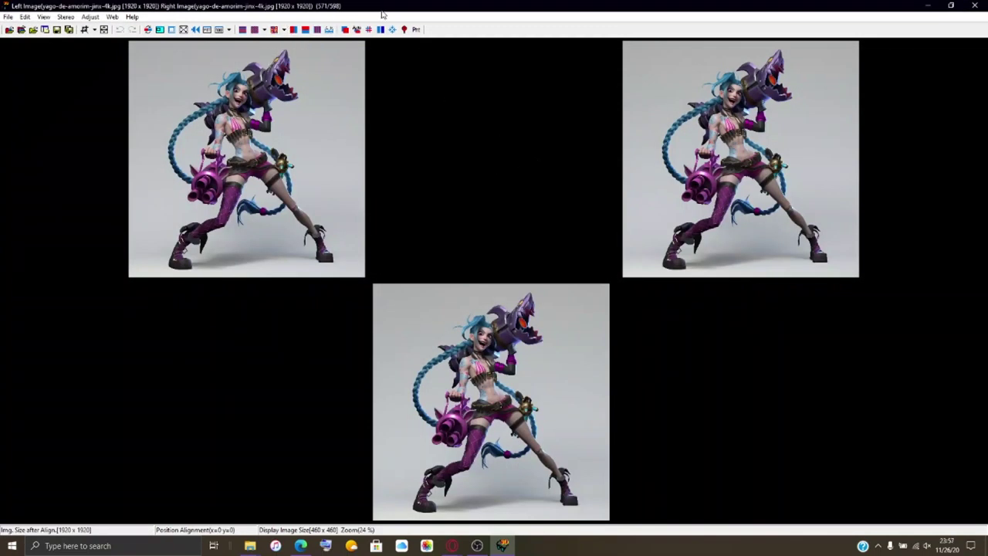
Step: Use Easy Adjustment to set the Jinx 4k pair's barrel distortion correction to about 15 for the left image and 30.0 for the right
left_click(356, 29)
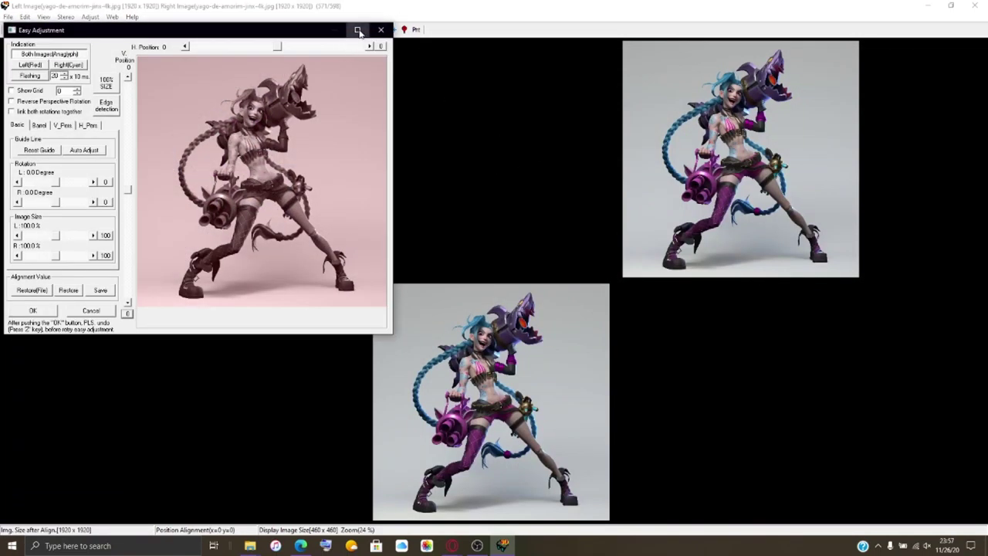
left_click(357, 29)
left_click(36, 98)
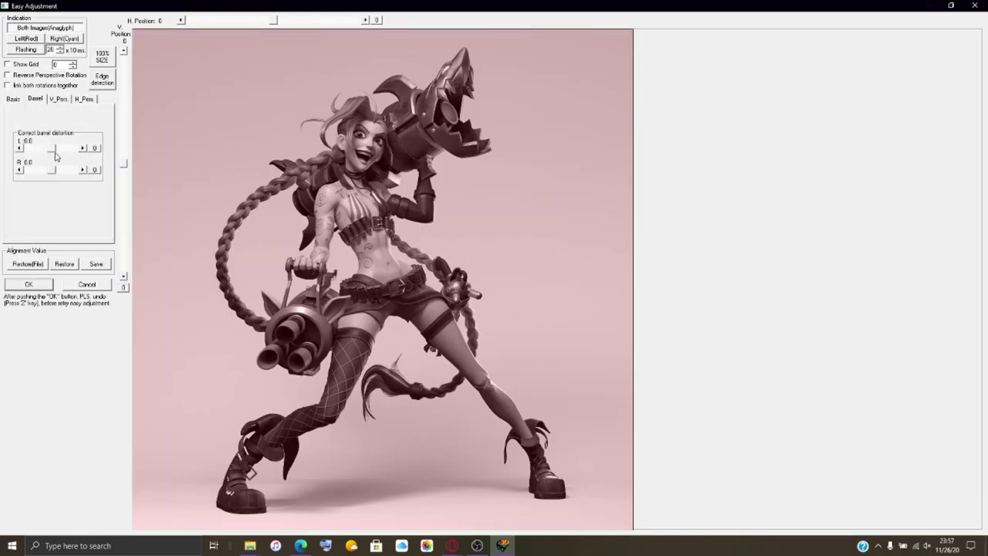
left_click_drag(55, 153, 60, 152)
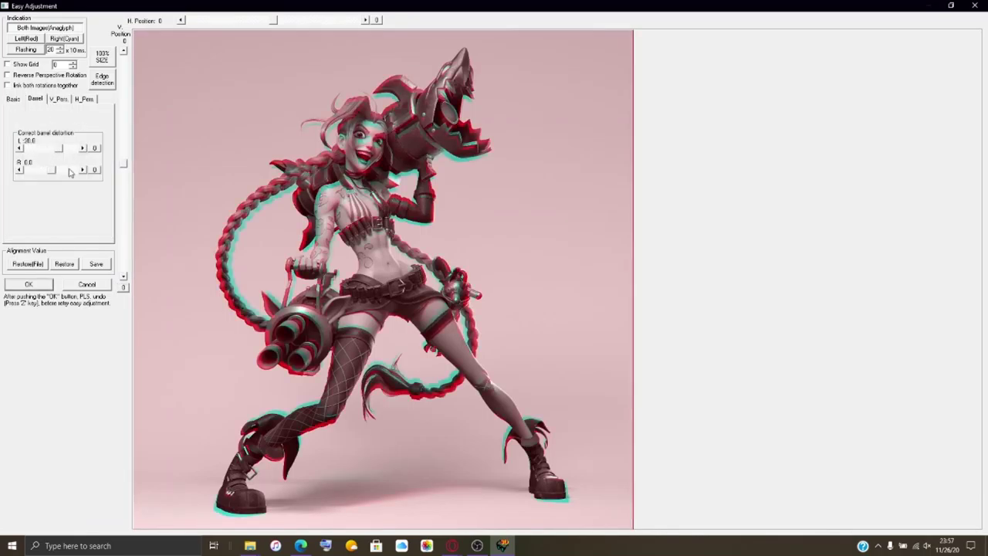
left_click_drag(58, 173, 57, 172)
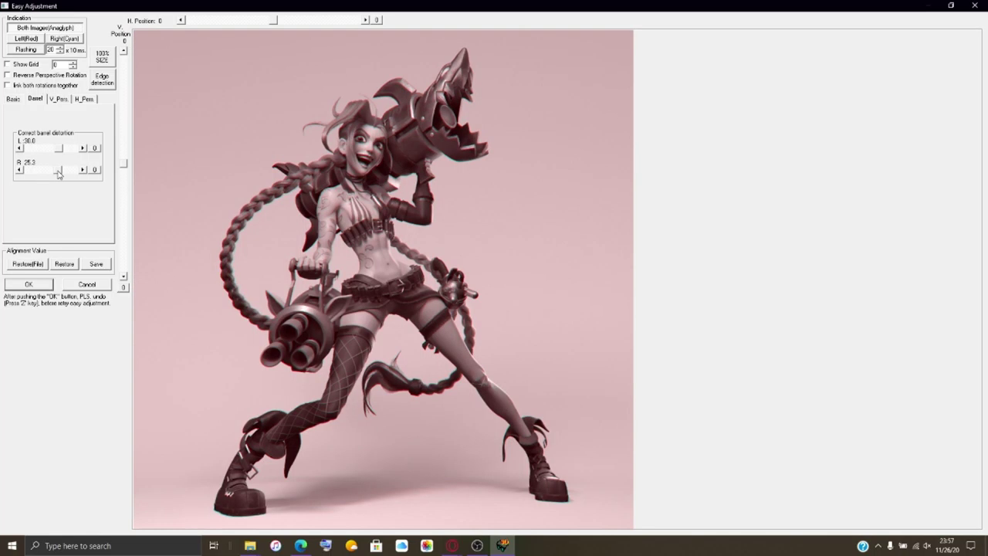
left_click_drag(56, 175, 61, 173)
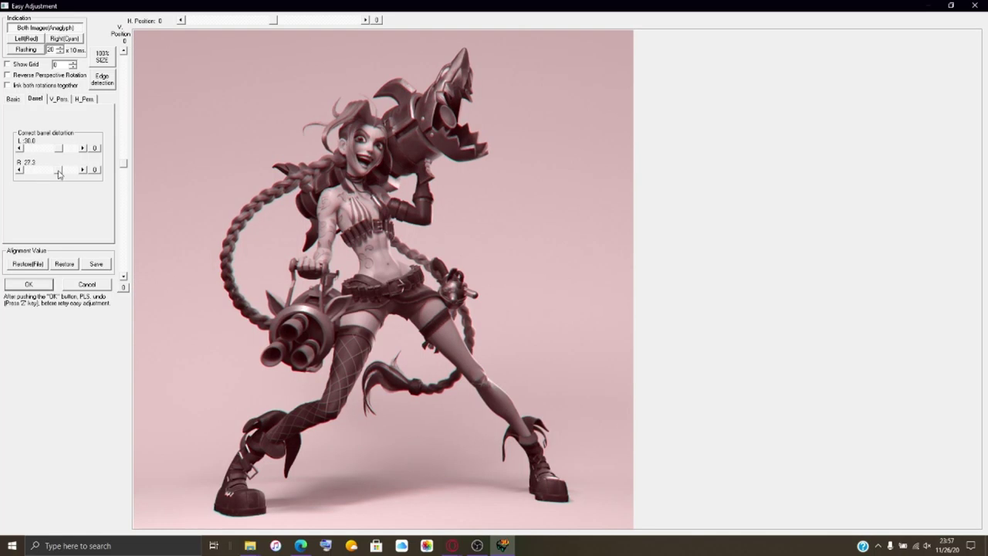
left_click(19, 175)
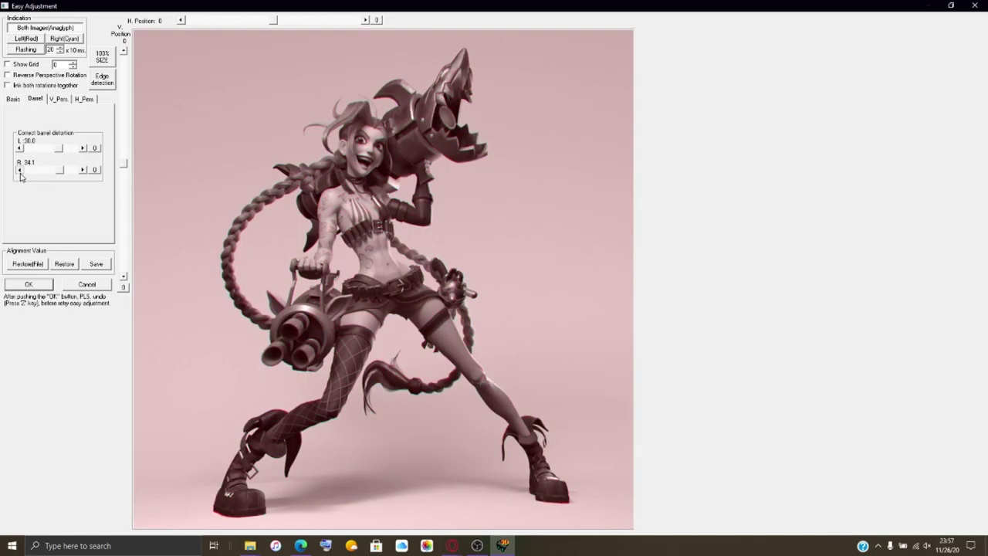
left_click(20, 175)
left_click(19, 175)
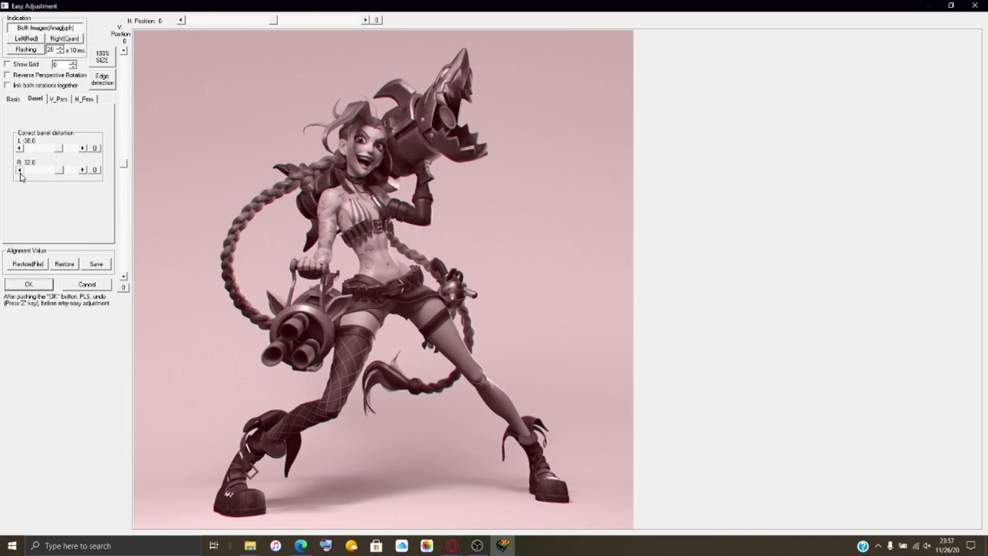
left_click(20, 175)
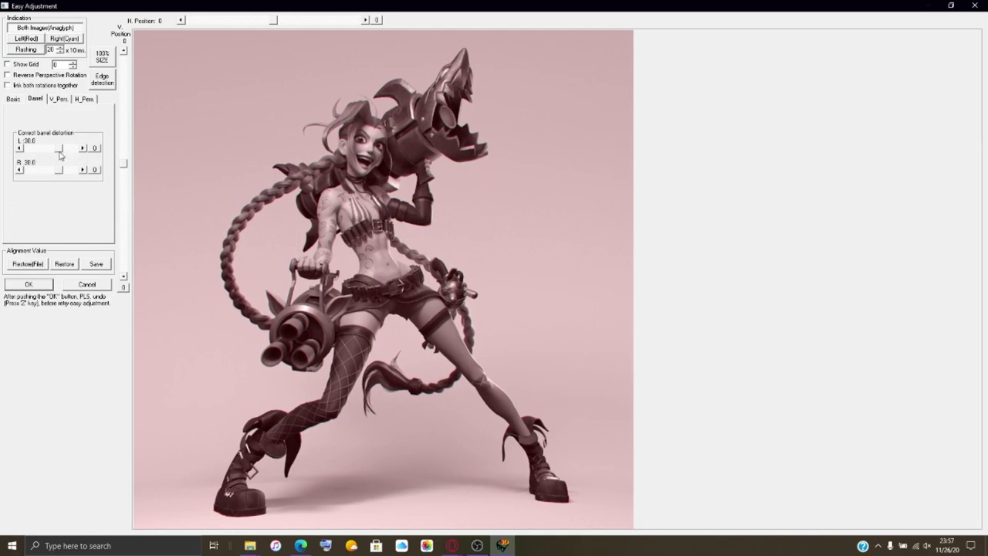
left_click_drag(60, 155, 57, 155)
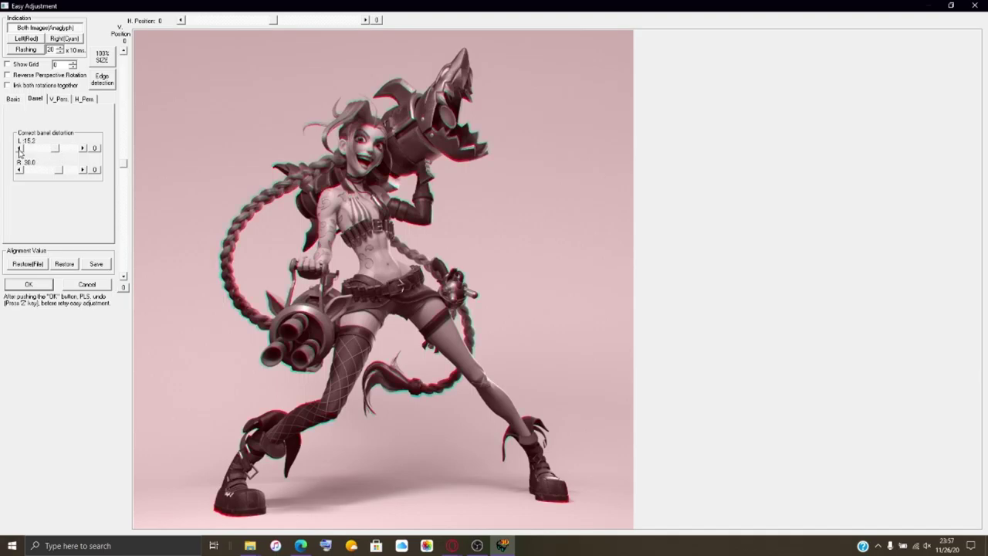
left_click(36, 283)
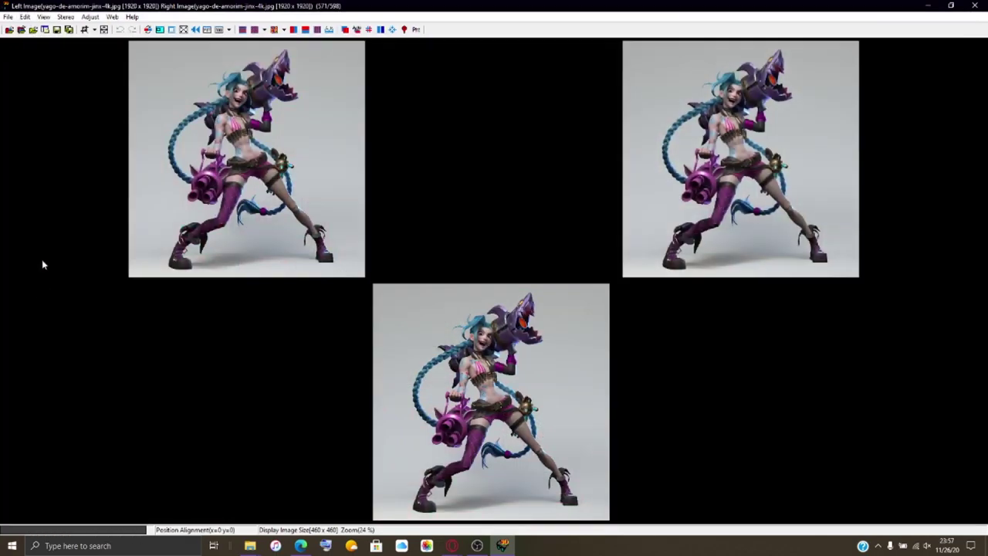
Step: Save the Jinx 4k stereo pair as the MPO file HNI_0547.mpo in the 100NIN03 folder
left_click(8, 17)
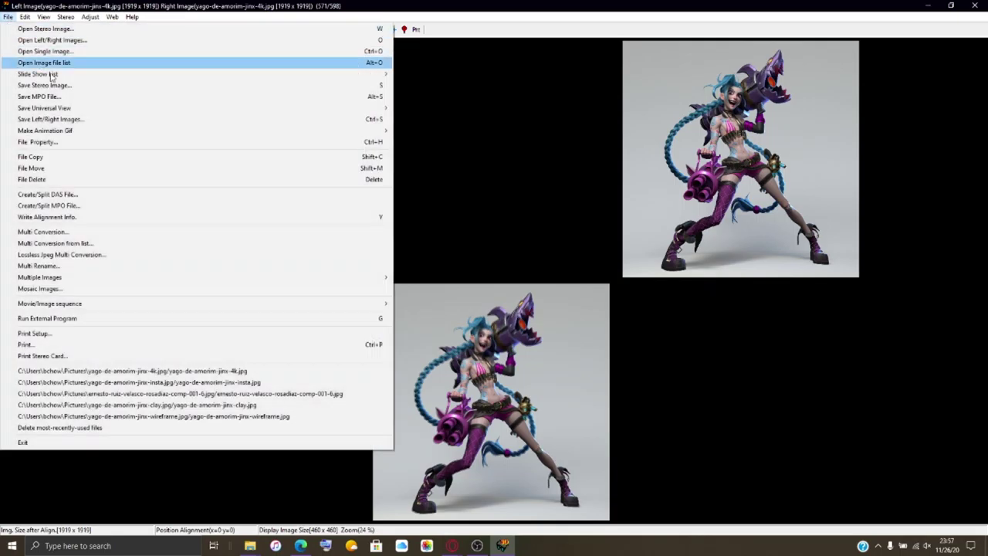
left_click(40, 97)
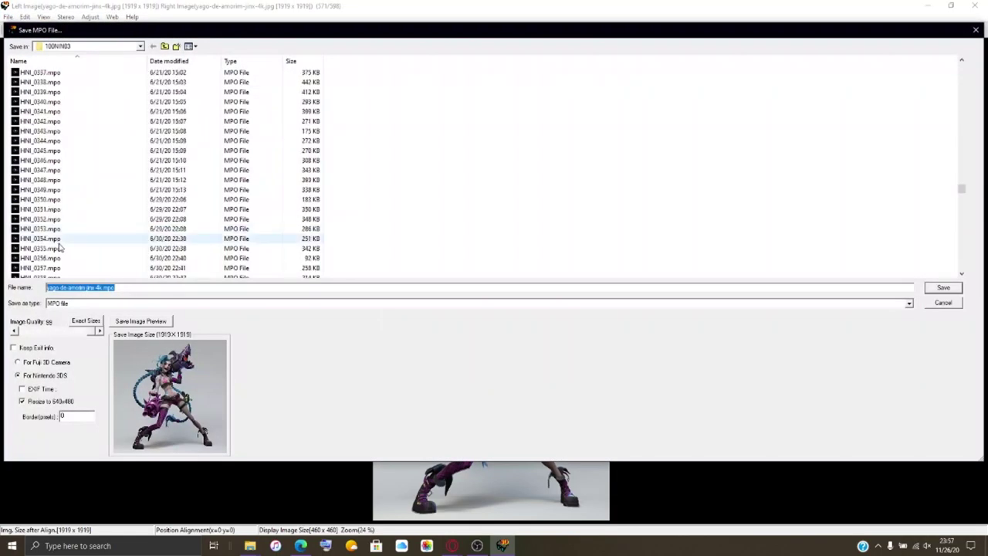
scroll(59, 247, "down", 20)
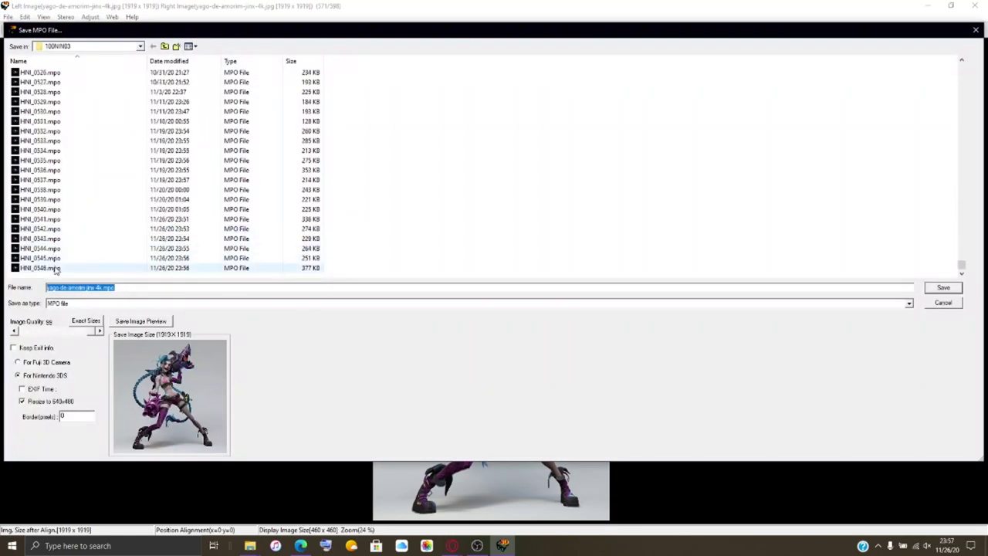
left_click(56, 269)
left_click(73, 286)
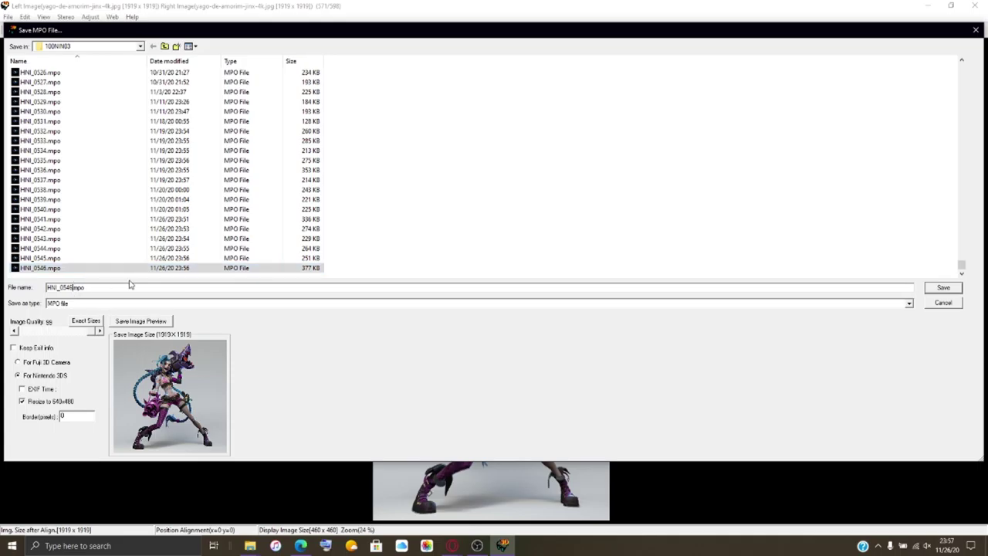
key("Return")
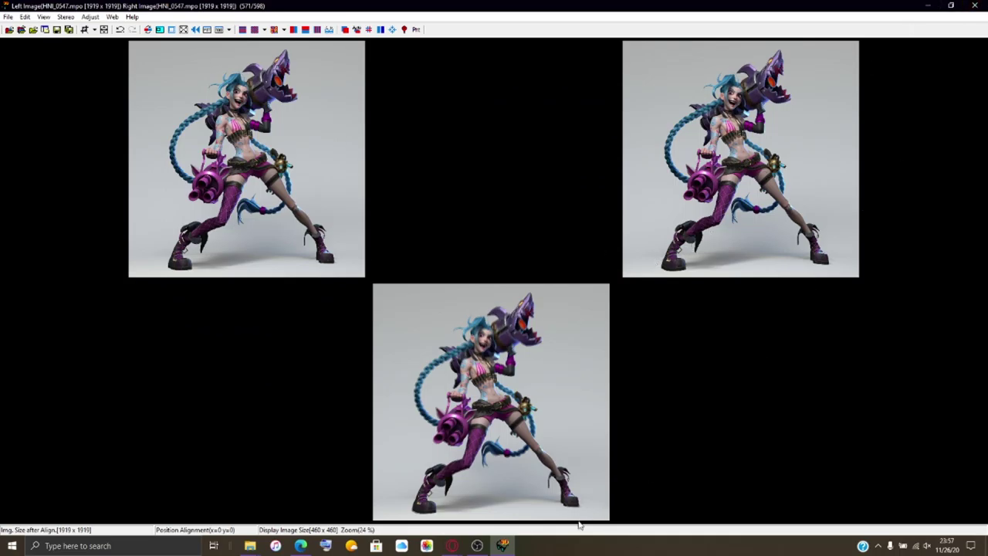
left_click(250, 545)
left_click(477, 546)
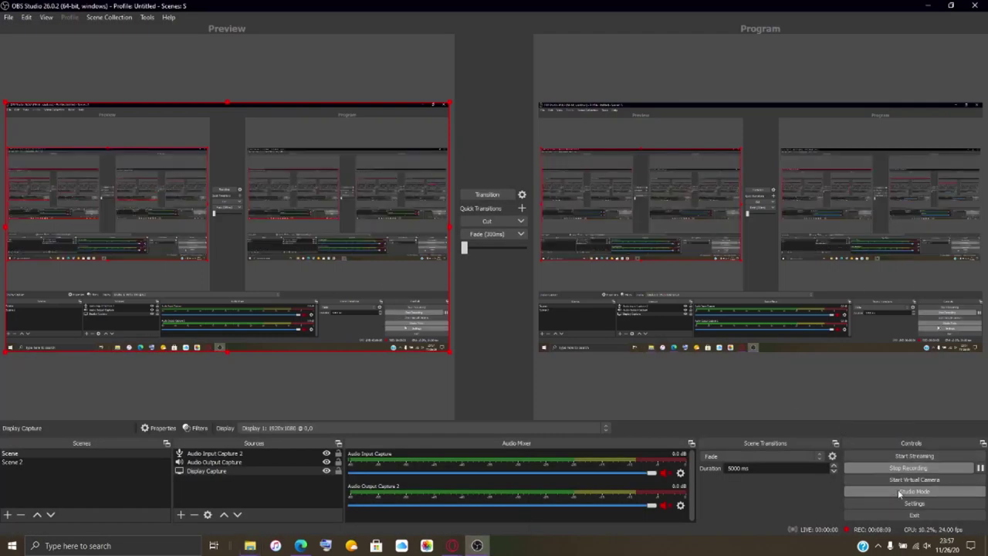